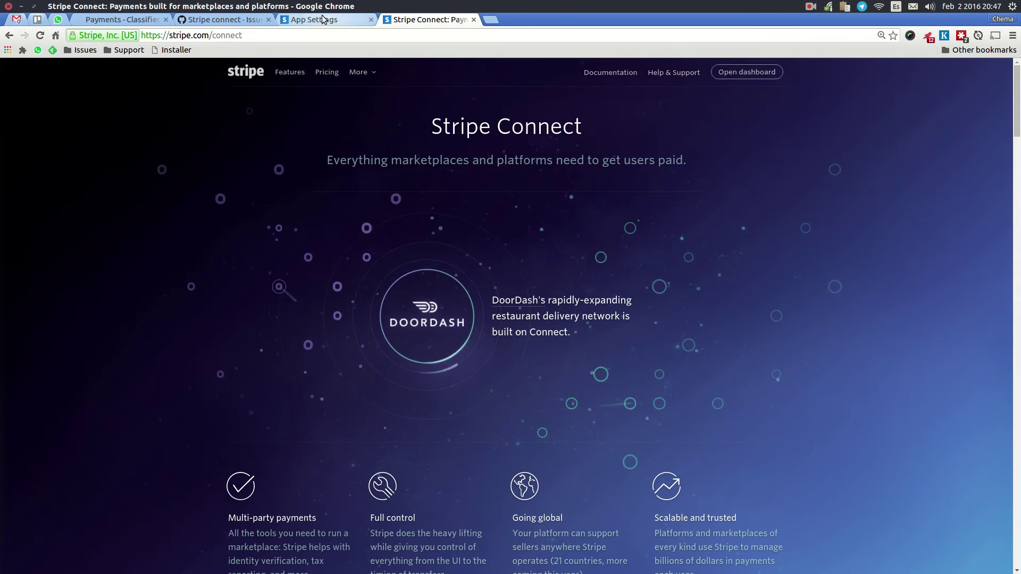
Step: Switch back to the 'Payments - Classifieds' tab showing the oc-panel payment settings
{"action": "left_click", "coordinate": [144, 21]}
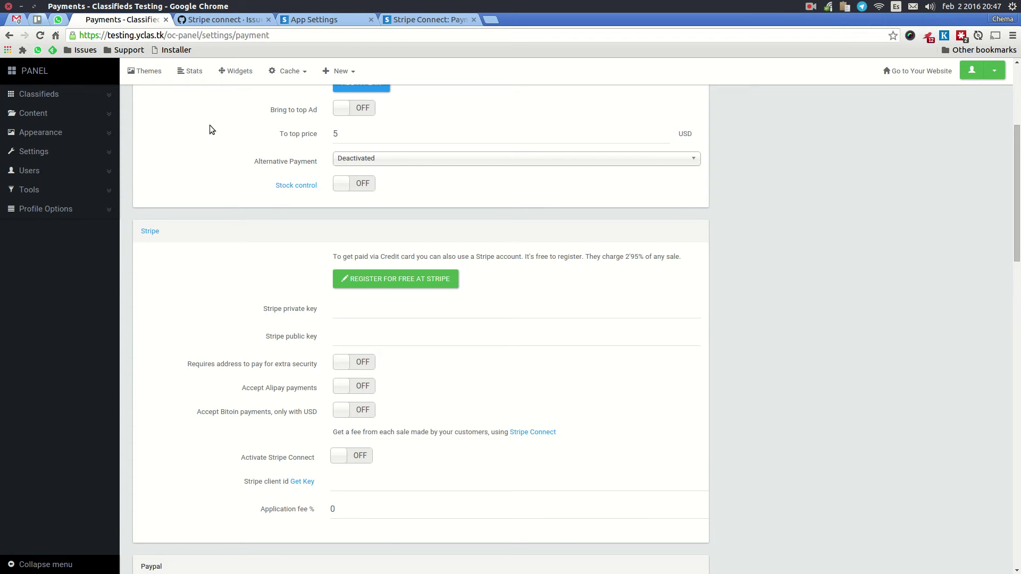
Step: Open Settings > Payment and review the Stripe key fields and Connect fee explanation
{"action": "scroll", "coordinate": [263, 154], "scroll_direction": "up", "scroll_amount": 5}
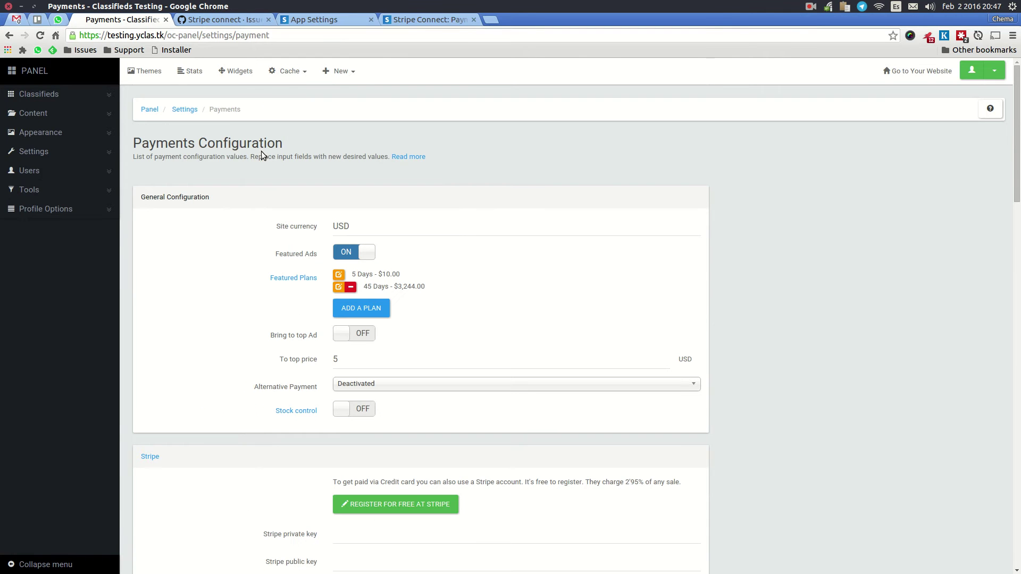
{"action": "left_click", "coordinate": [46, 152]}
{"action": "left_click", "coordinate": [91, 194]}
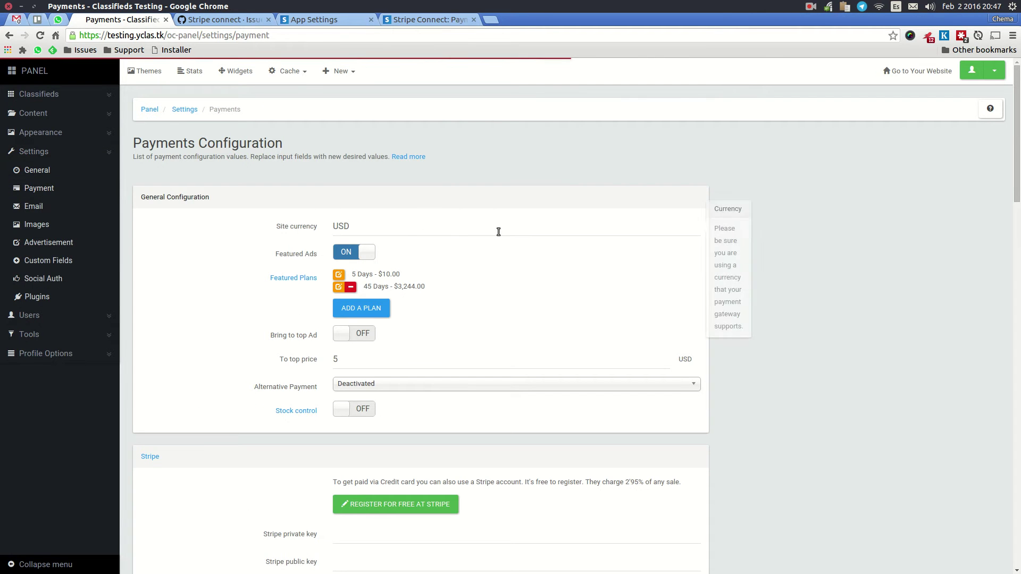
{"action": "scroll", "coordinate": [764, 250], "scroll_direction": "down", "scroll_amount": 12}
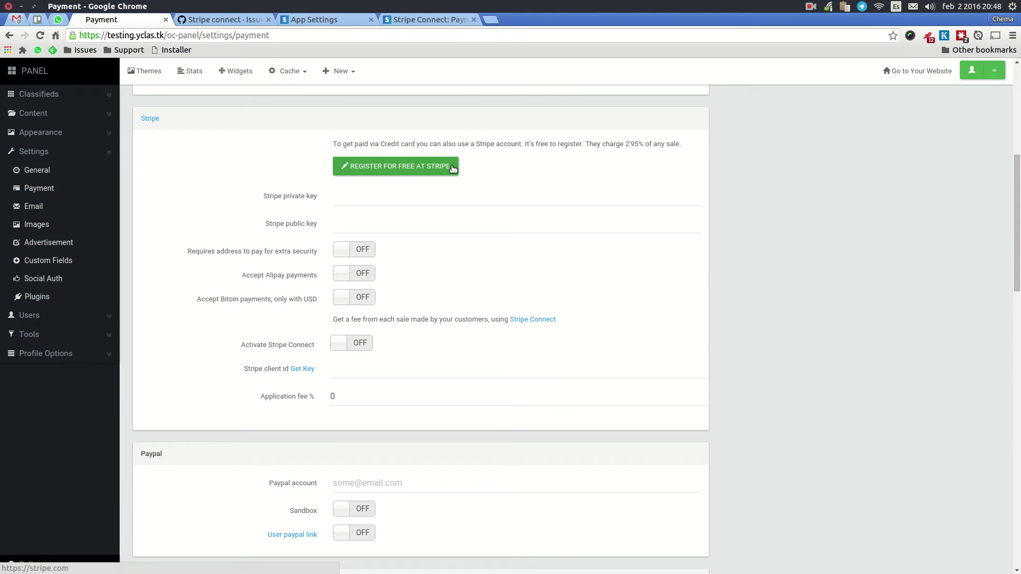
{"action": "left_click_drag", "start_coordinate": [264, 197], "coordinate": [316, 201]}
{"action": "left_click_drag", "start_coordinate": [269, 223], "coordinate": [308, 227]}
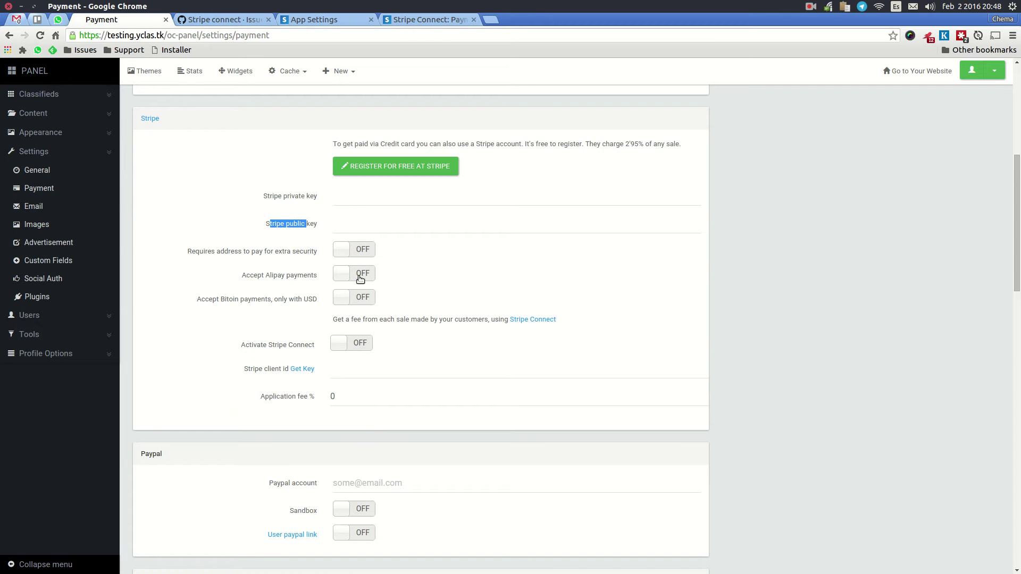
{"action": "left_click_drag", "start_coordinate": [584, 322], "coordinate": [324, 318]}
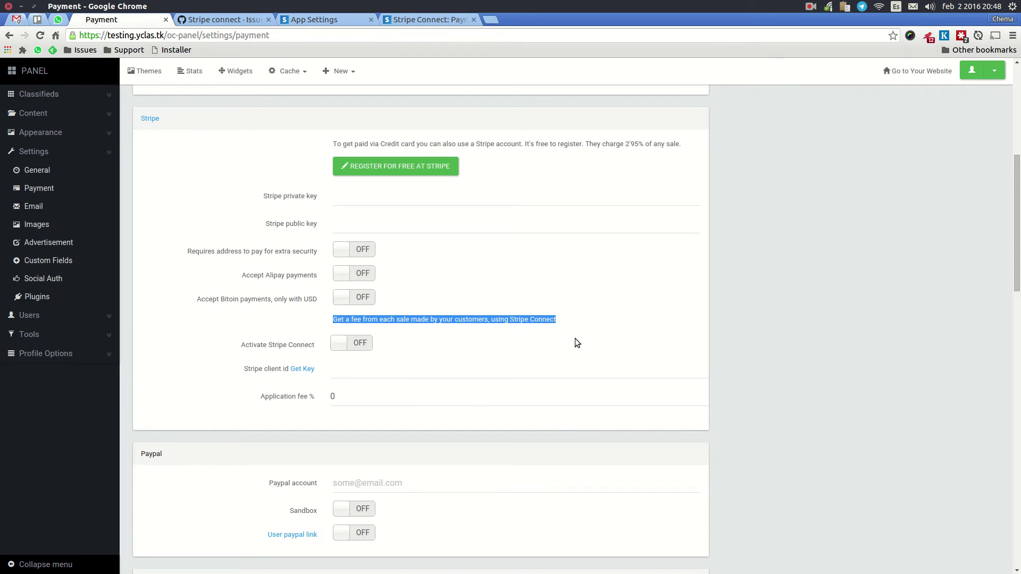
{"action": "left_click", "coordinate": [429, 326]}
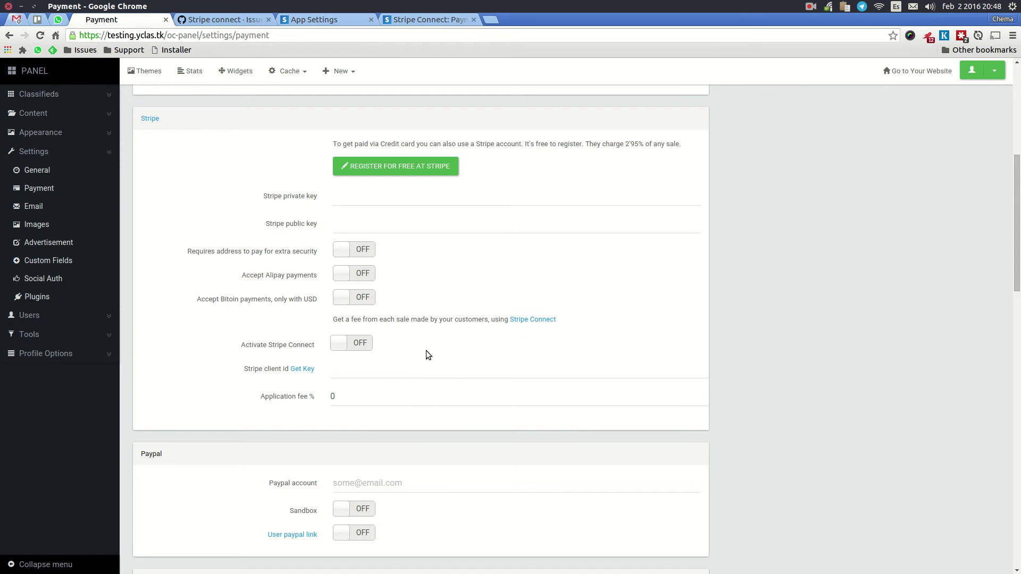
Step: Turn on Stripe Connect, set Application fee % to 10, and check the client id setting
{"action": "left_click", "coordinate": [356, 349]}
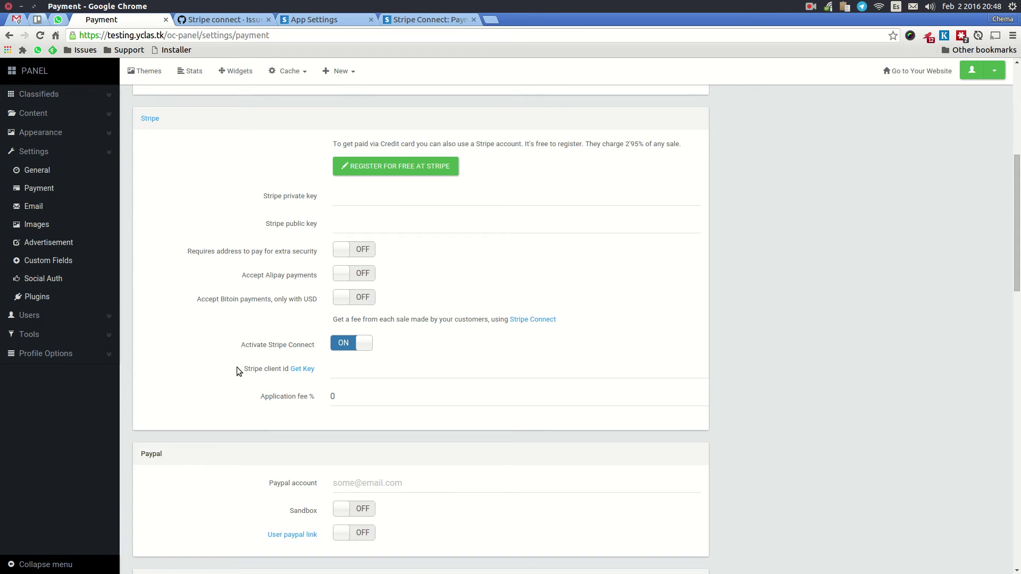
{"action": "mouse_move", "coordinate": [352, 375]}
{"action": "double_click", "coordinate": [350, 402]}
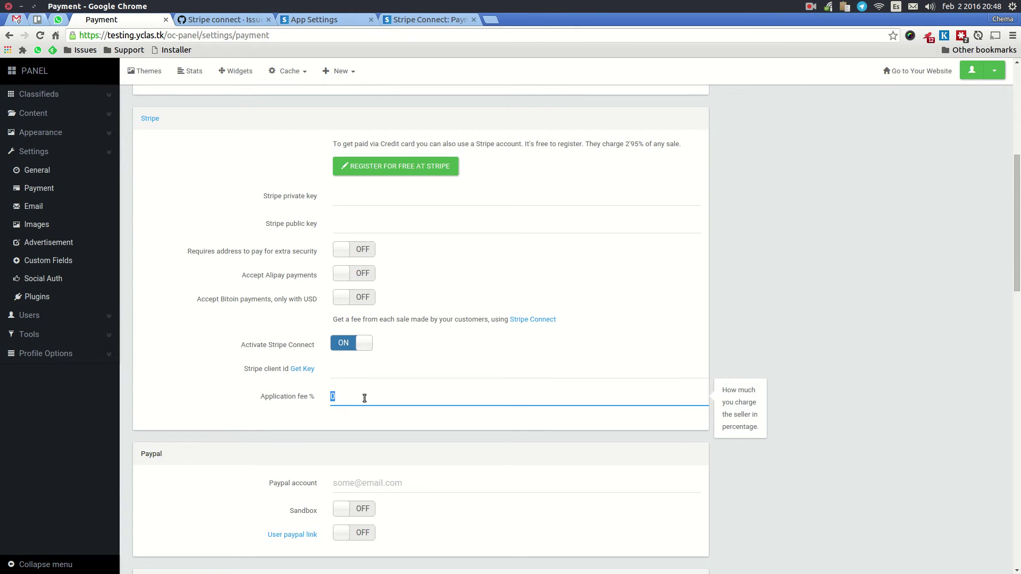
{"action": "type", "text": "10"}
{"action": "left_click", "coordinate": [341, 372]}
{"action": "left_click_drag", "start_coordinate": [246, 370], "coordinate": [308, 371]}
Step: Switch to Stripe's Connect platform settings and scroll down to the development settings
{"action": "left_click", "coordinate": [300, 21]}
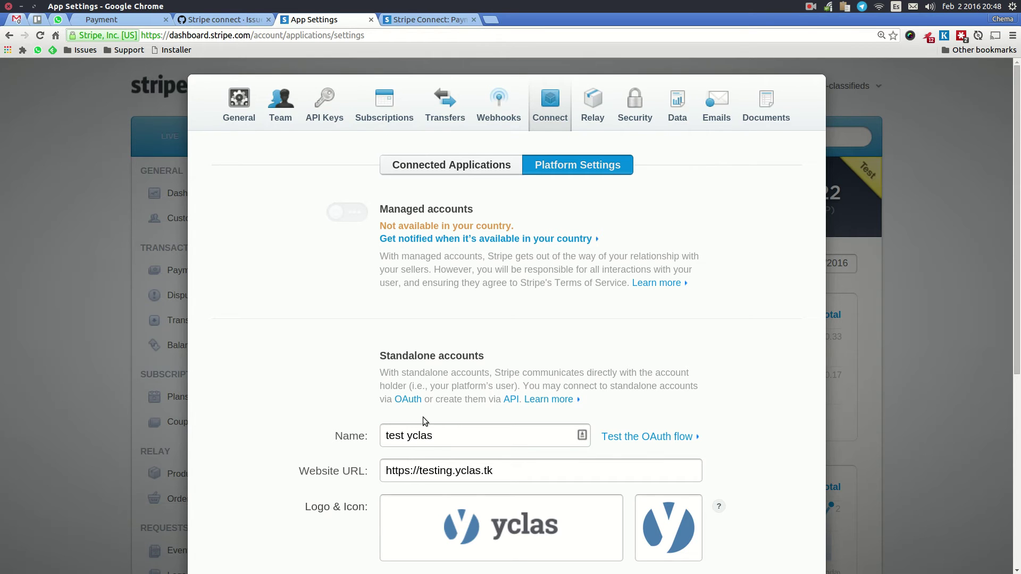
{"action": "scroll", "coordinate": [425, 421], "scroll_direction": "down", "scroll_amount": 1}
{"action": "scroll", "coordinate": [452, 361], "scroll_direction": "down", "scroll_amount": 1}
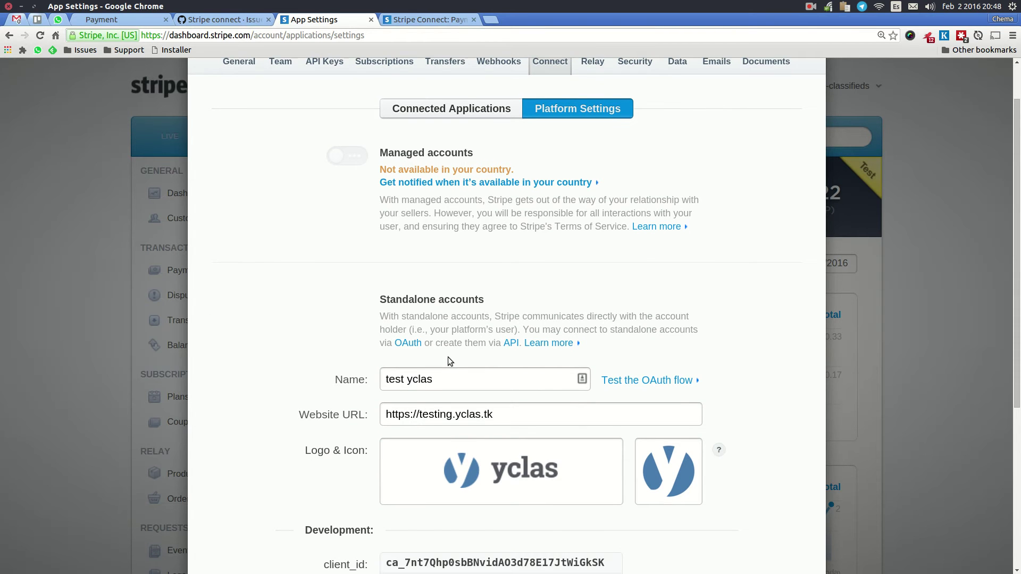
{"action": "scroll", "coordinate": [460, 389], "scroll_direction": "down", "scroll_amount": 1}
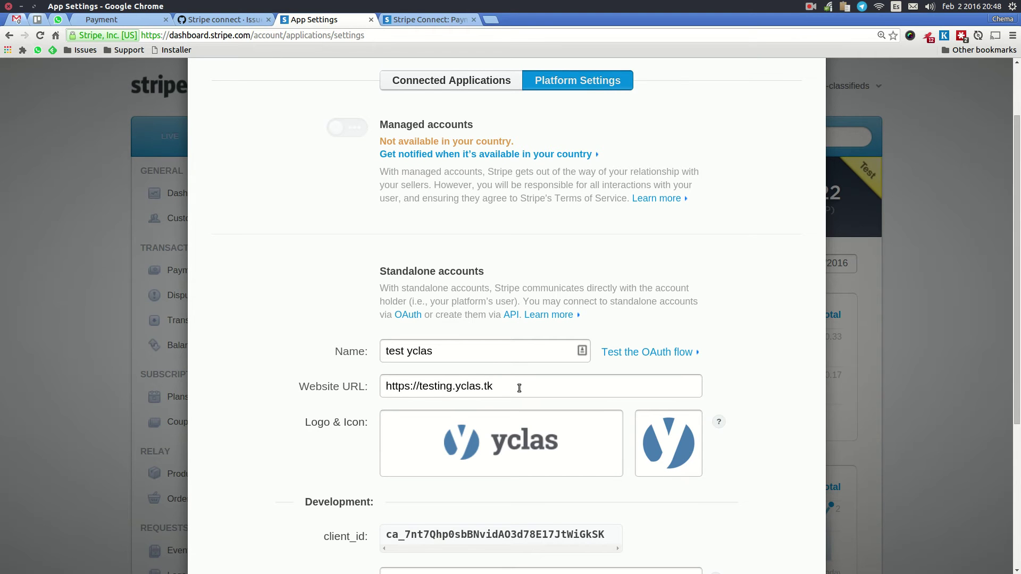
{"action": "scroll", "coordinate": [446, 392], "scroll_direction": "down", "scroll_amount": 2}
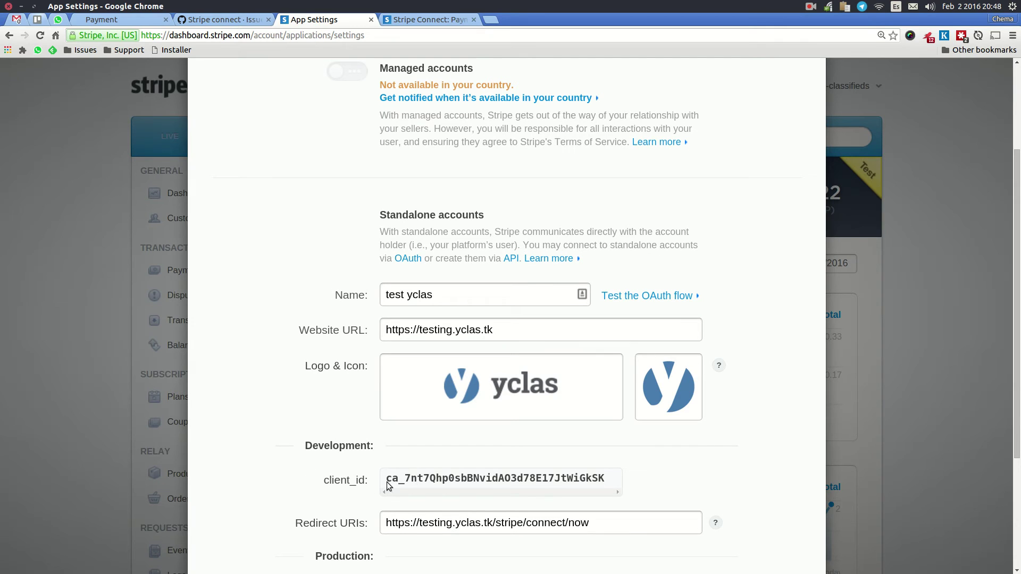
Step: Inspect the development client_id and the redirect URI ending in /stripe/connect/now
{"action": "double_click", "coordinate": [532, 481]}
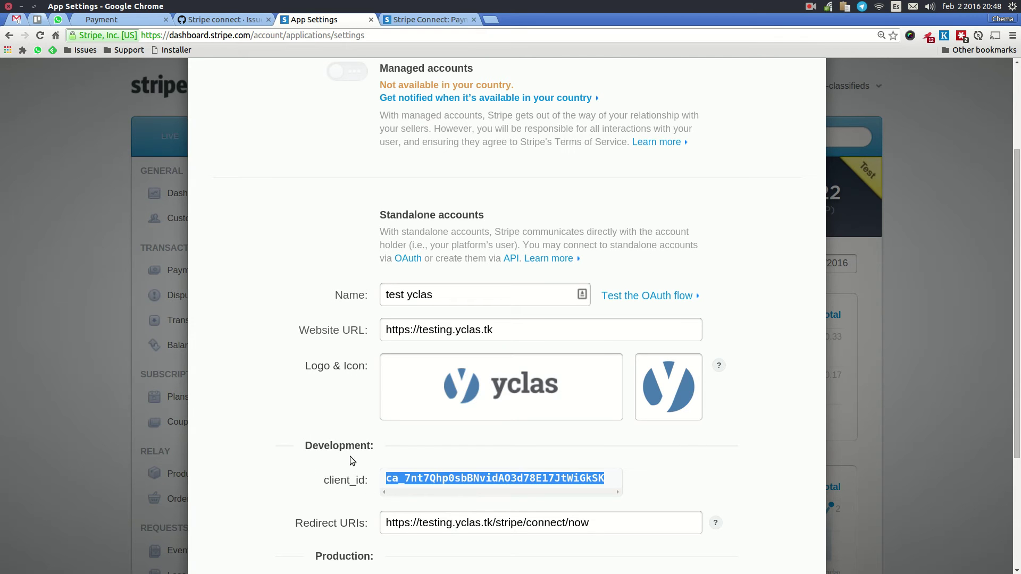
{"action": "left_click_drag", "start_coordinate": [301, 446], "coordinate": [381, 445]}
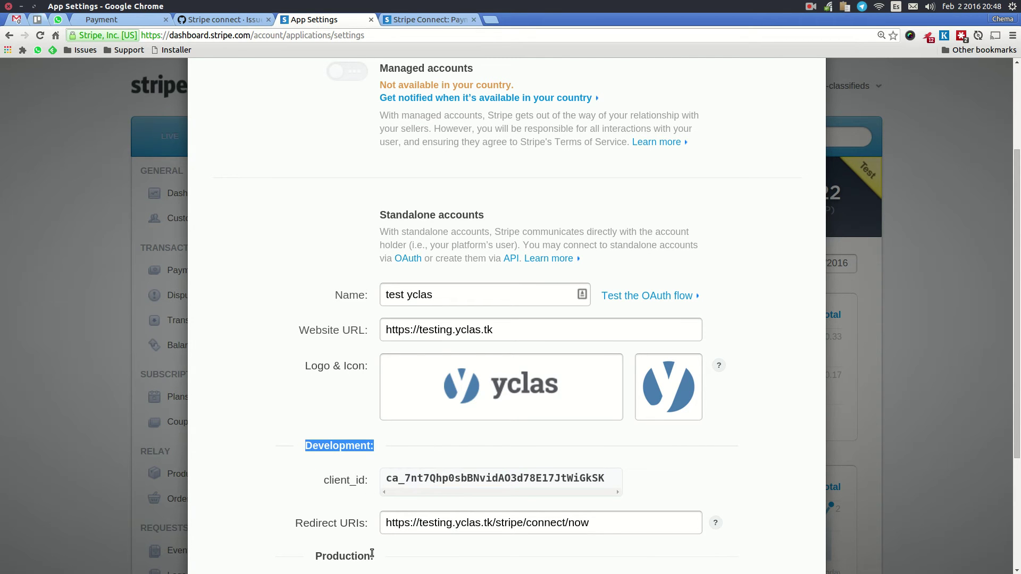
{"action": "left_click", "coordinate": [350, 526]}
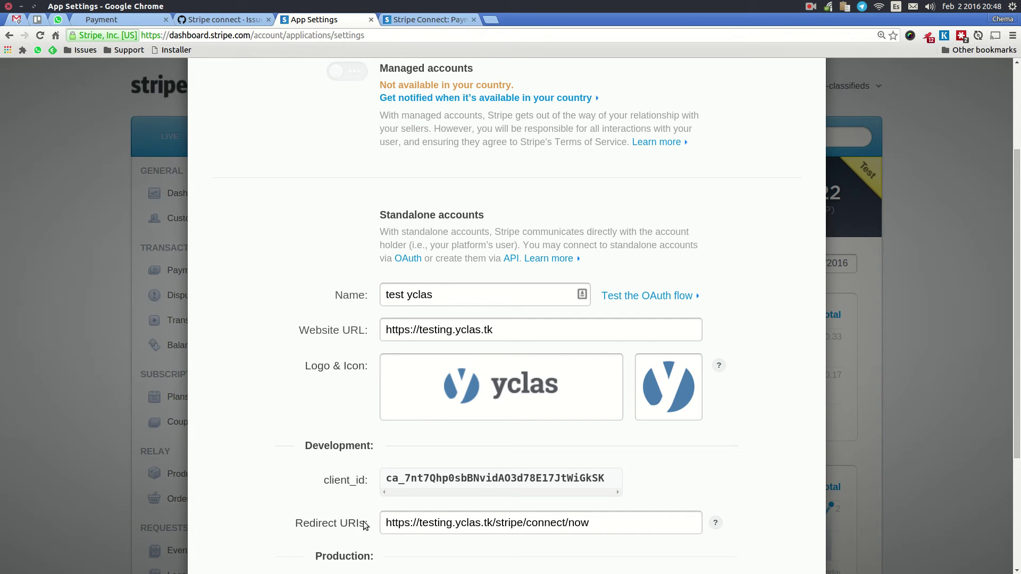
{"action": "left_click", "coordinate": [492, 523]}
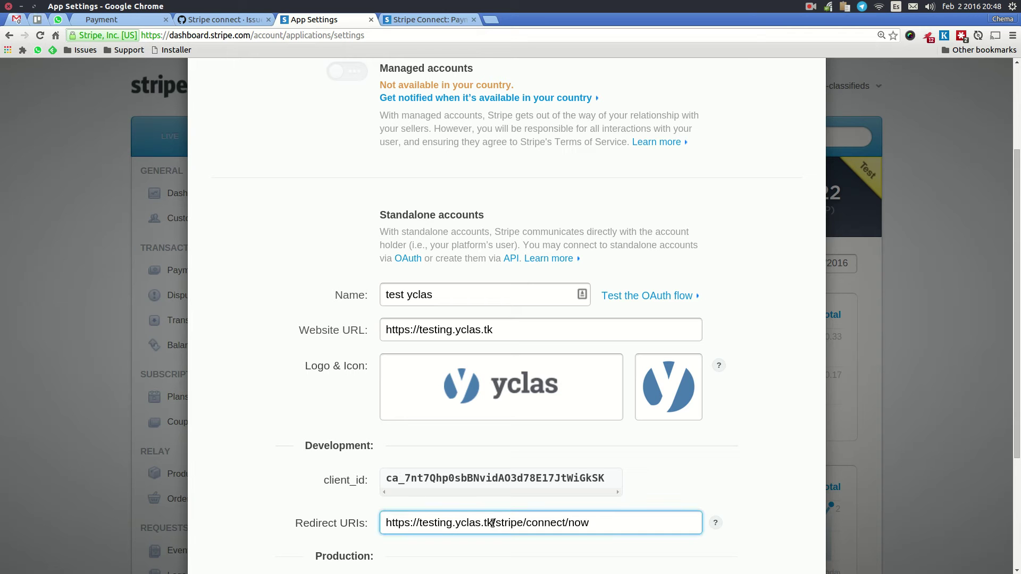
{"action": "left_click_drag", "start_coordinate": [493, 524], "coordinate": [600, 525]}
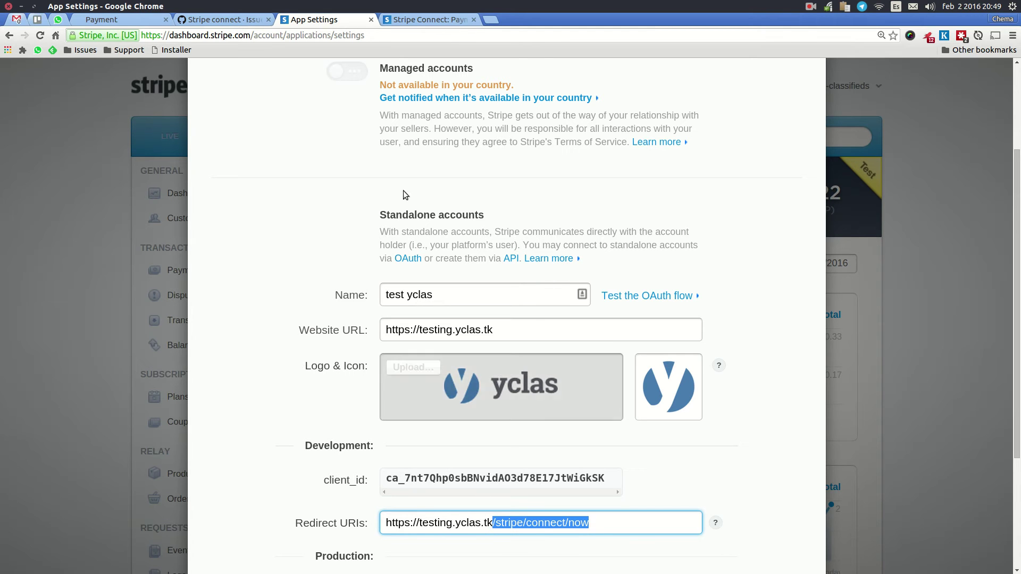
Step: Save the Yclas payment configuration with Stripe Connect on and the 10% fee
{"action": "left_click", "coordinate": [133, 21]}
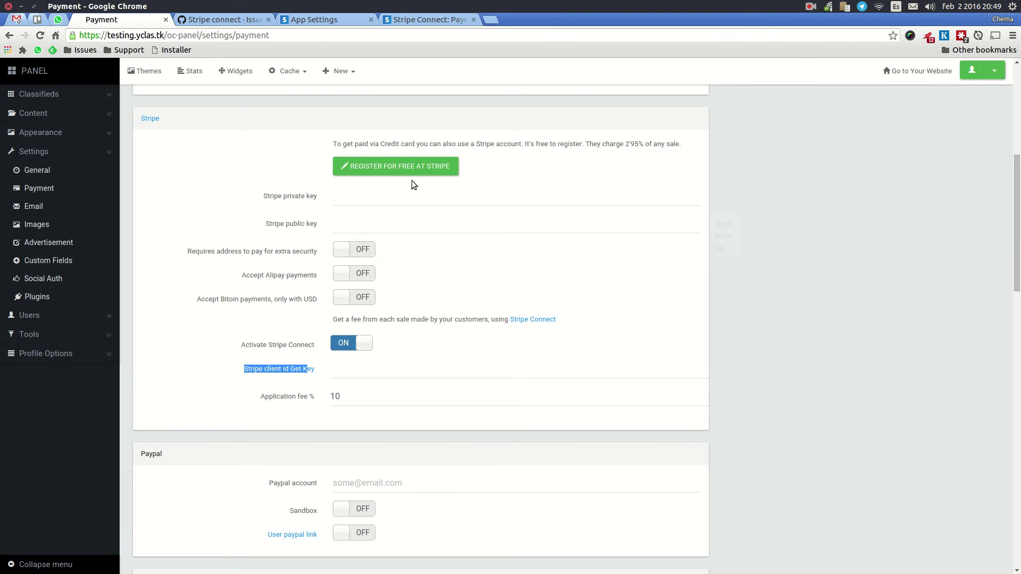
{"action": "scroll", "coordinate": [563, 319], "scroll_direction": "down", "scroll_amount": 5}
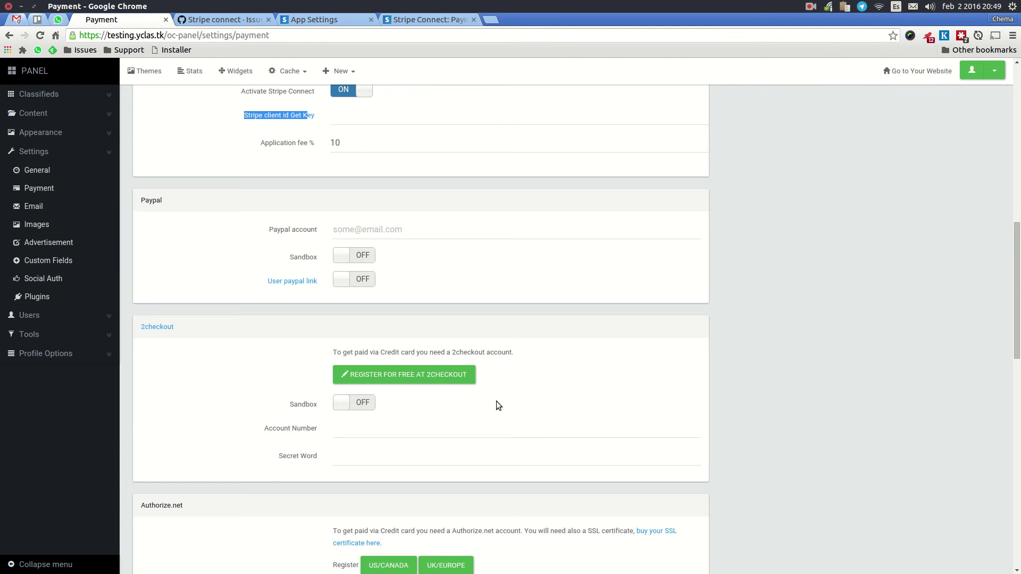
{"action": "scroll", "coordinate": [478, 367], "scroll_direction": "up", "scroll_amount": 3}
{"action": "scroll", "coordinate": [460, 344], "scroll_direction": "down", "scroll_amount": 15}
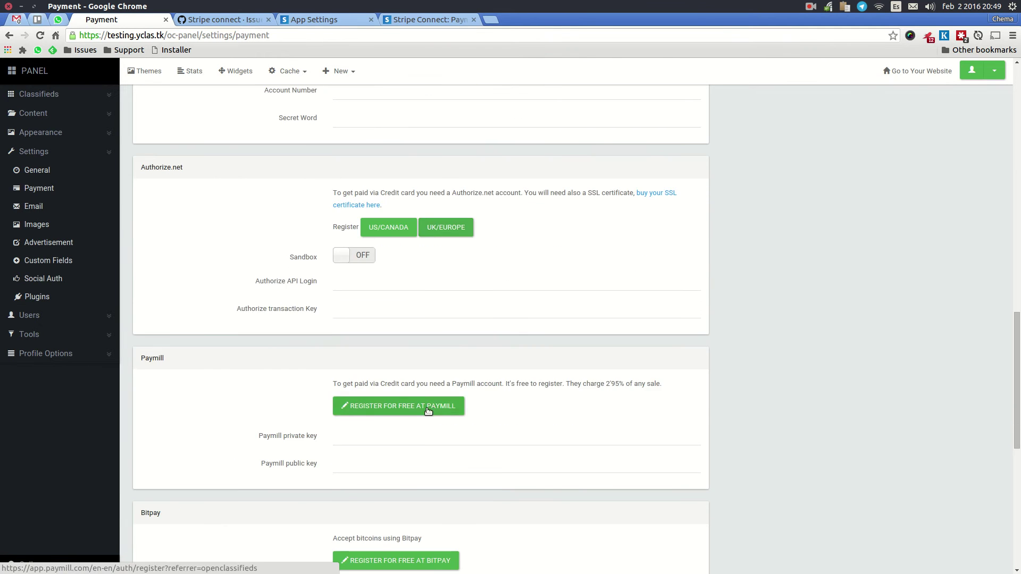
{"action": "left_click", "coordinate": [352, 479]}
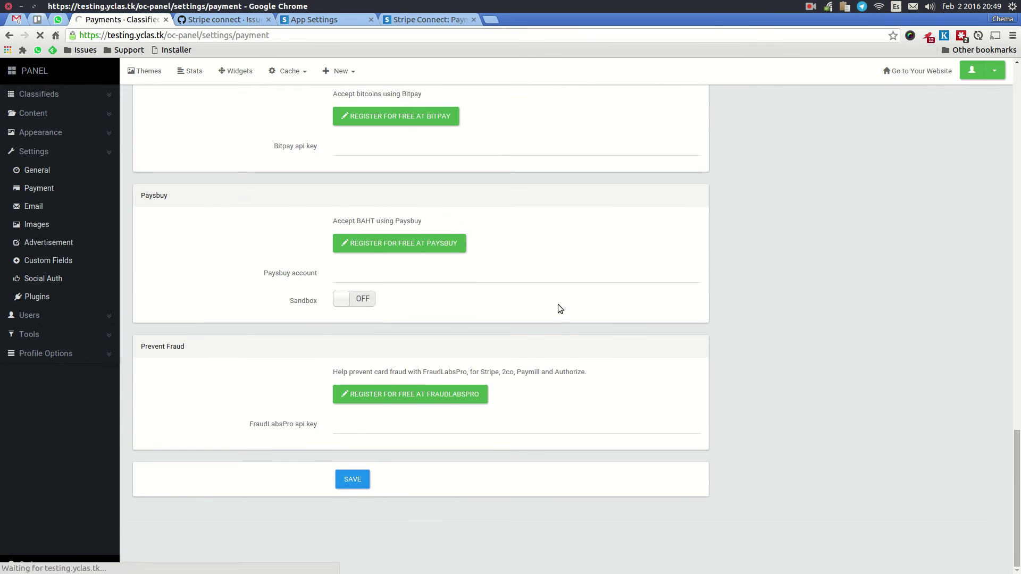
Step: Open the public Classifieds Testing homepage in another browser window
{"action": "scroll", "coordinate": [509, 307], "scroll_direction": "down", "scroll_amount": 5}
{"action": "scroll", "coordinate": [509, 308], "scroll_direction": "down", "scroll_amount": 3}
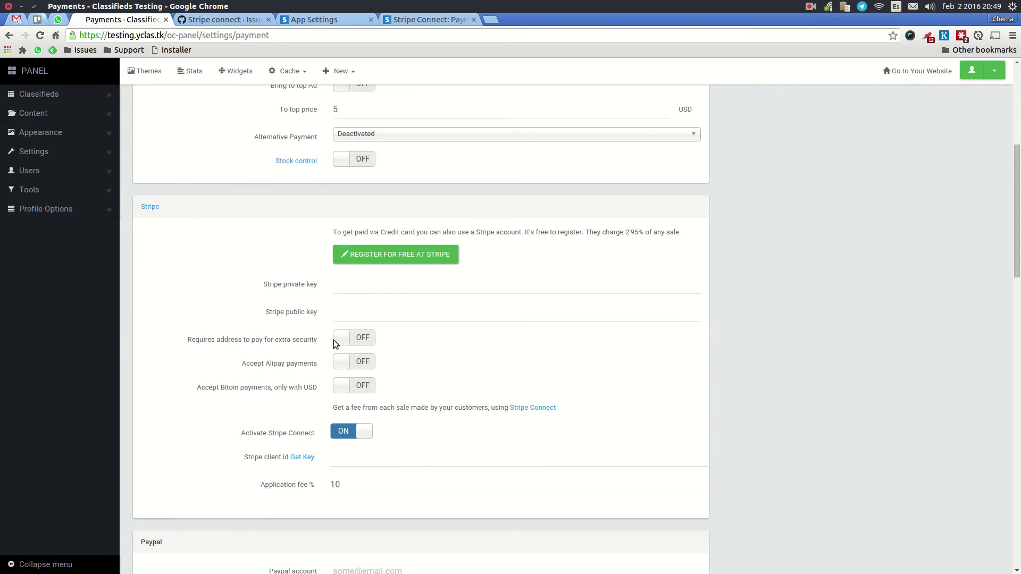
{"action": "left_click", "coordinate": [809, 6]}
{"action": "left_click", "coordinate": [824, 34]}
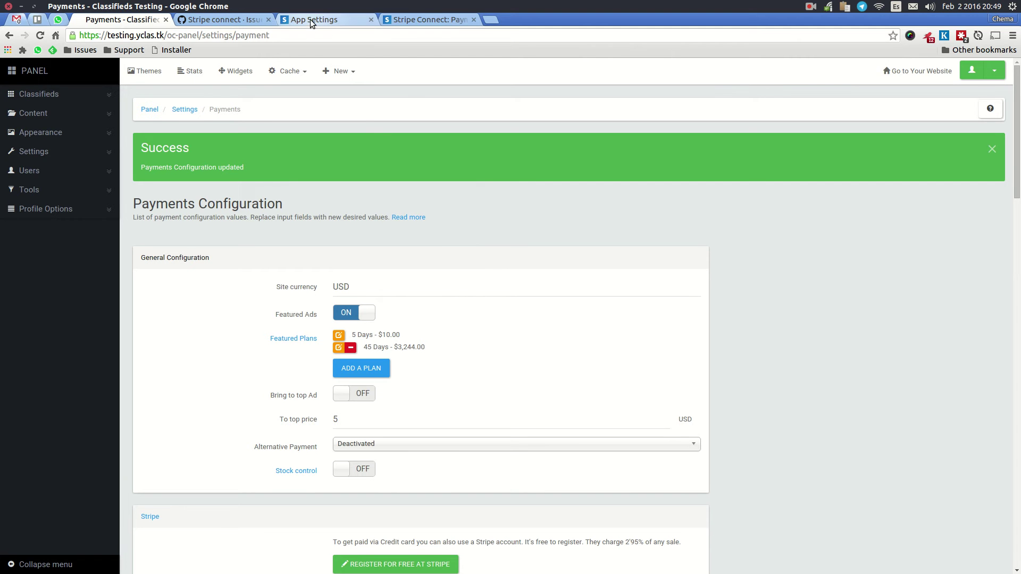
{"action": "key", "text": "super+w"}
Step: Connect the seller profile with Stripe and compare its account ID in the Stripe dashboard
{"action": "left_click", "coordinate": [327, 154]}
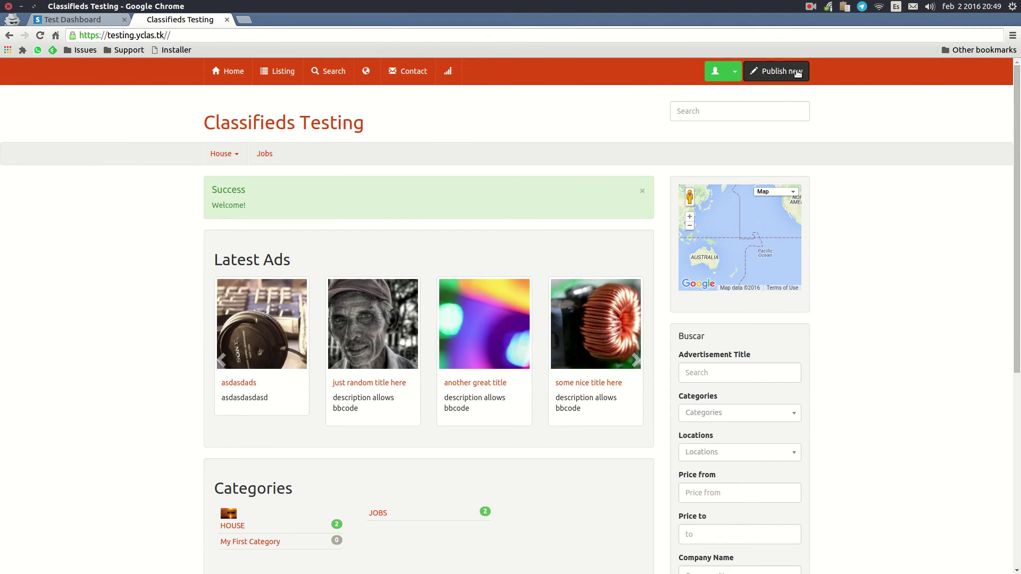
{"action": "left_click", "coordinate": [715, 70]}
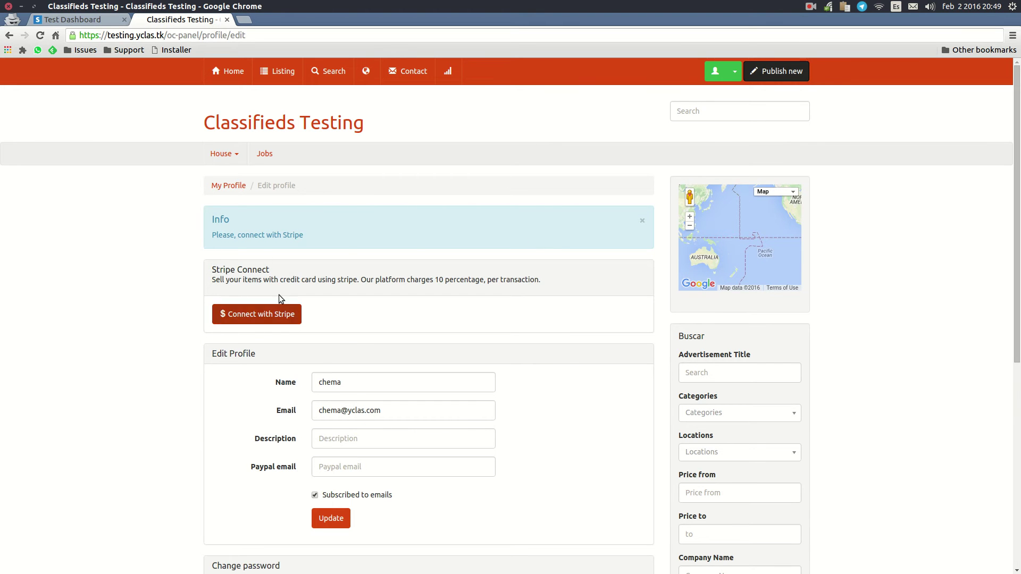
{"action": "left_click", "coordinate": [783, 68]}
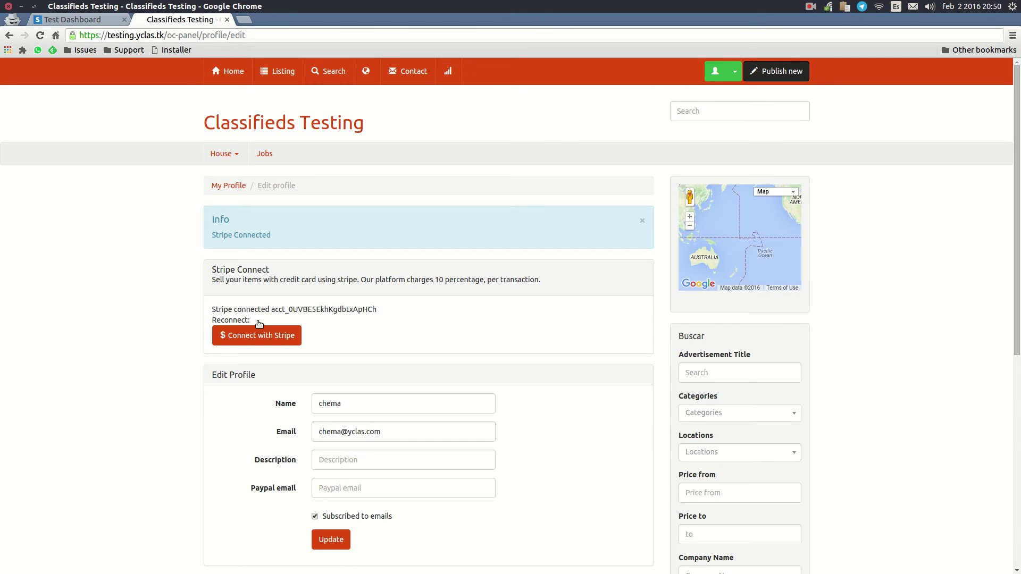
{"action": "double_click", "coordinate": [351, 307]}
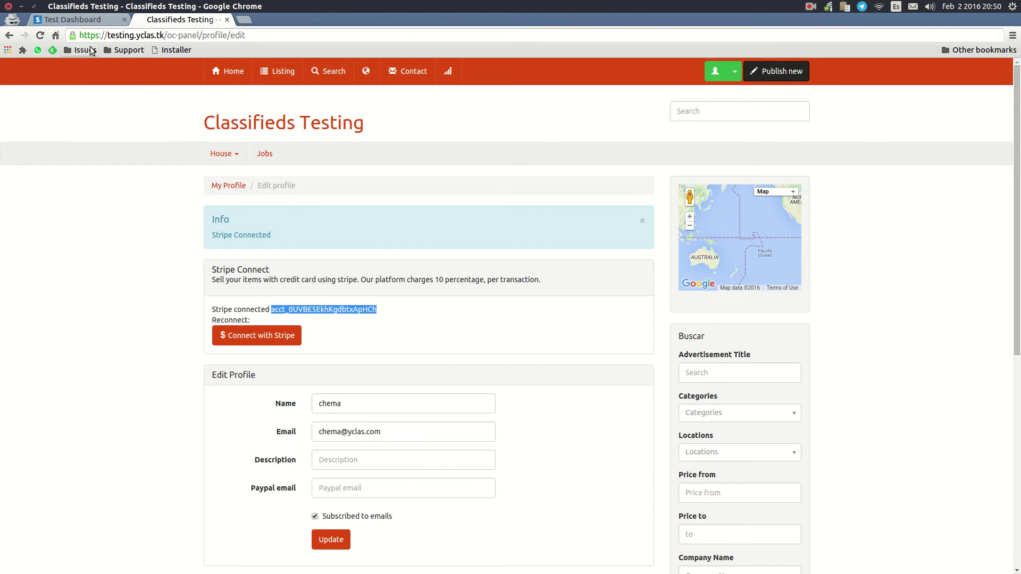
{"action": "left_click", "coordinate": [84, 21]}
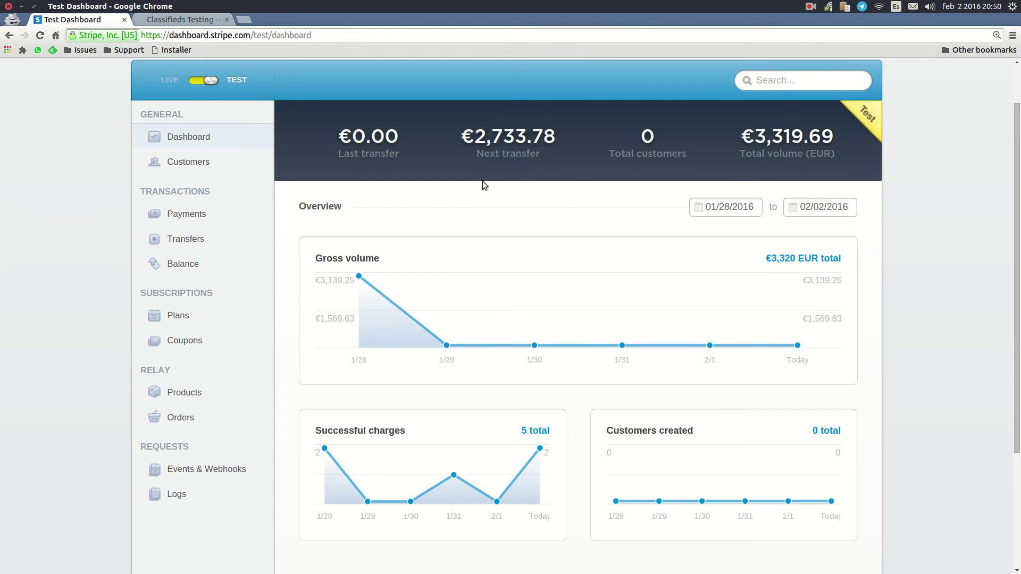
{"action": "left_click", "coordinate": [160, 19]}
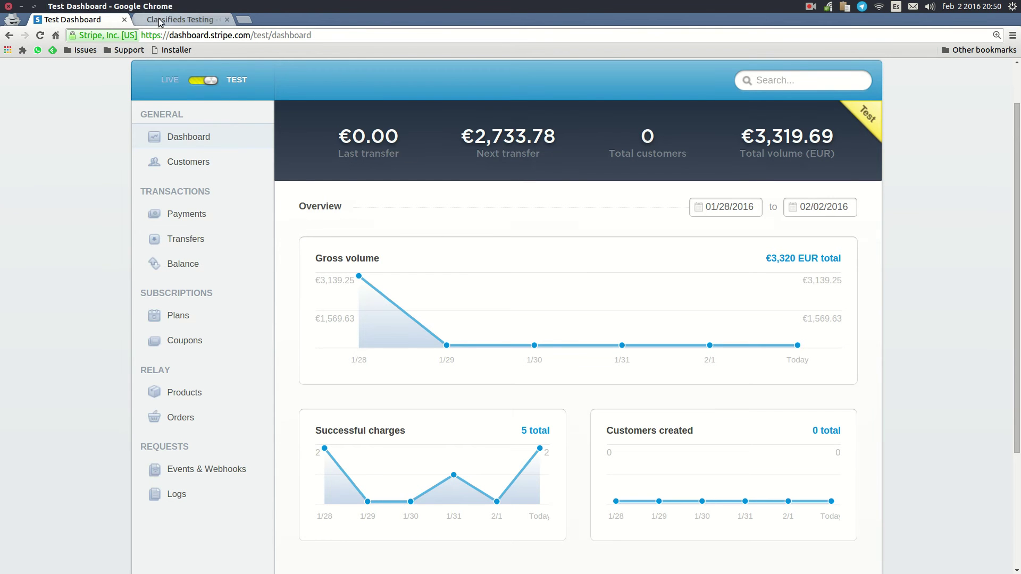
Step: Start a new ad titled 'test fee' with a placeholder description
{"action": "left_click", "coordinate": [768, 75]}
{"action": "left_click", "coordinate": [364, 278]}
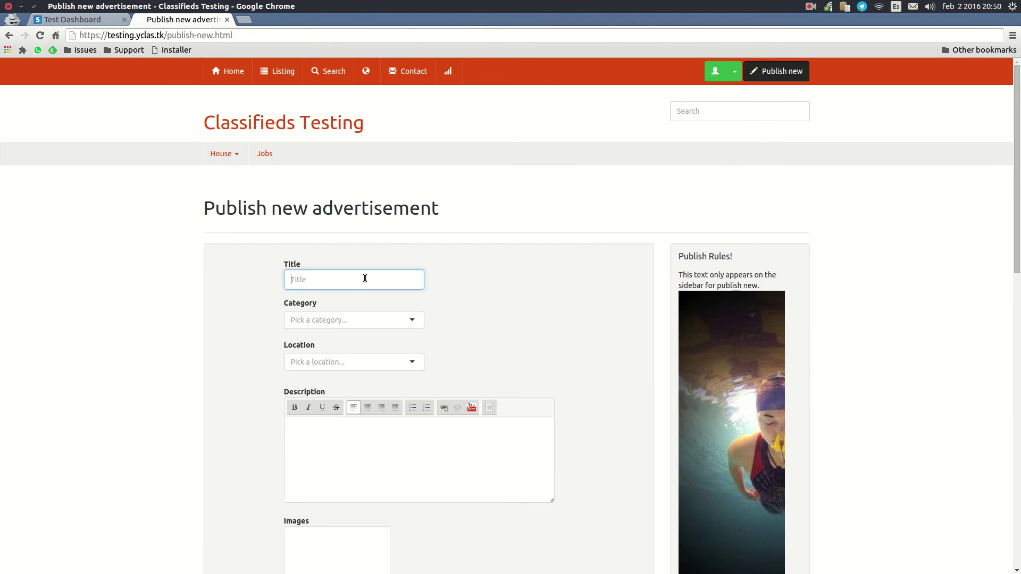
{"action": "type", "text": "test st"}
{"action": "key", "text": "BackSpace"}
{"action": "key", "text": "BackSpace"}
{"action": "type", "text": "fee"}
{"action": "key", "text": "Tab"}
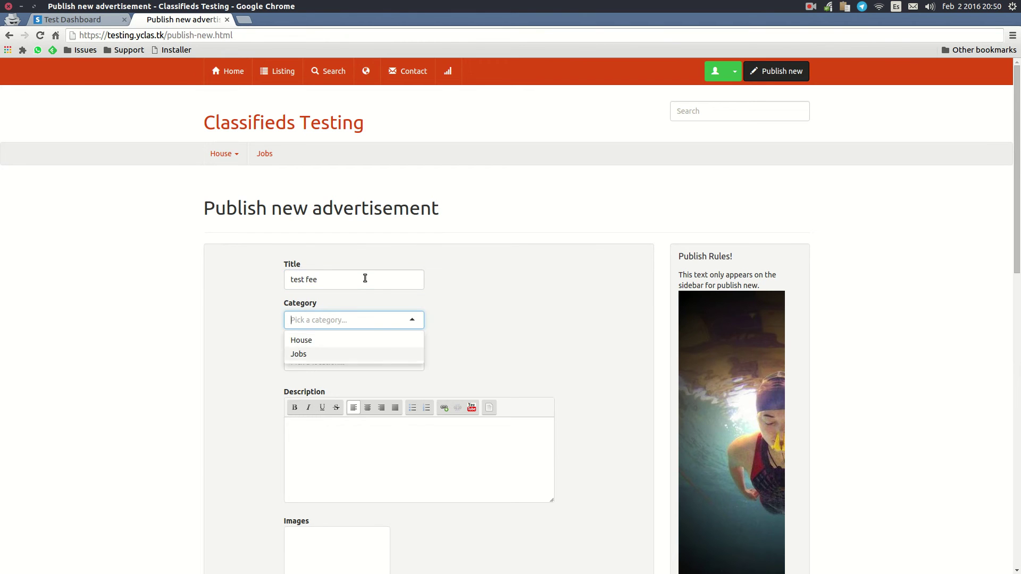
{"action": "key", "text": "Tab"}
{"action": "key", "text": "Down"}
{"action": "key", "text": "Tab"}
{"action": "type", "text": "dsfsdkjfhdskjfhsd"}
Step: Attach the sunset image download5.jpg from Documents/Pics, set price 100, and try publishing
{"action": "scroll", "coordinate": [353, 296], "scroll_direction": "down", "scroll_amount": 4}
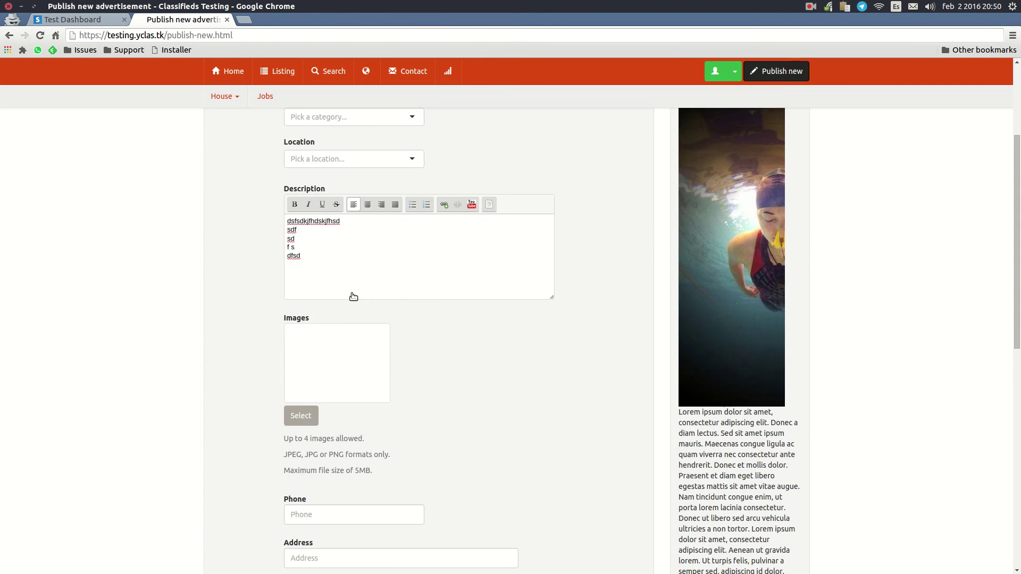
{"action": "scroll", "coordinate": [362, 306], "scroll_direction": "down", "scroll_amount": 1}
{"action": "left_click", "coordinate": [303, 360]}
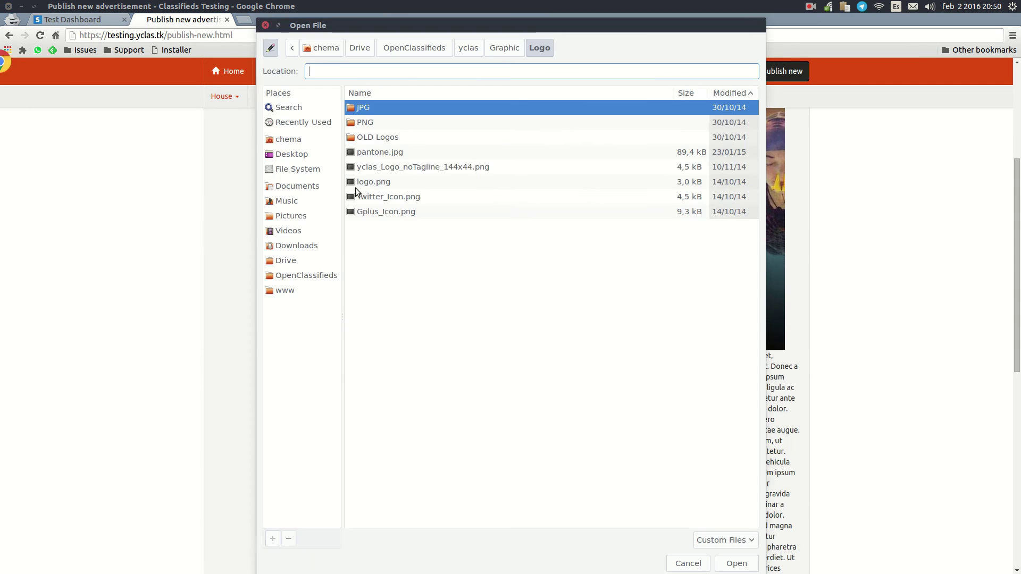
{"action": "left_click", "coordinate": [301, 186]}
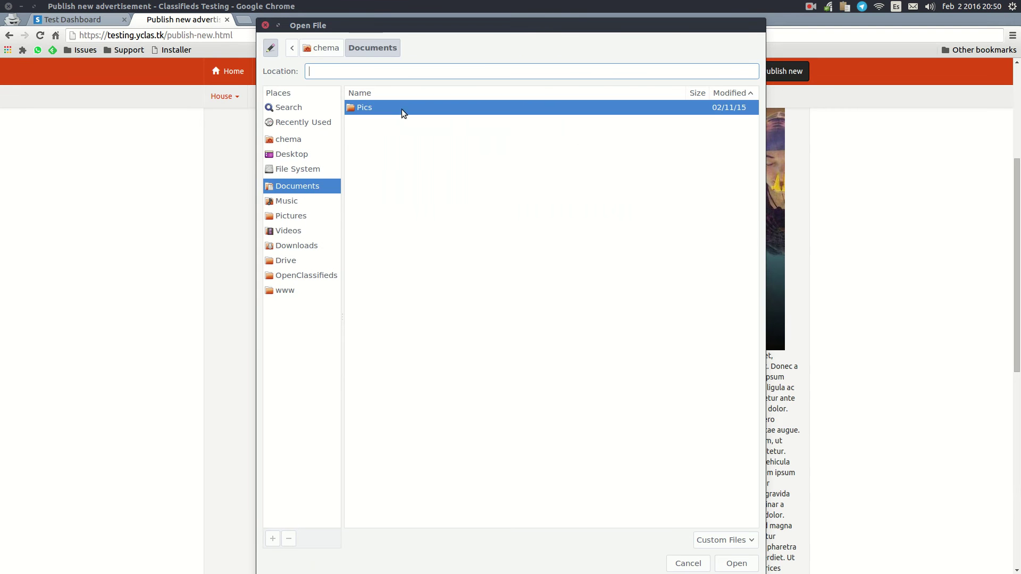
{"action": "double_click", "coordinate": [401, 109]}
{"action": "double_click", "coordinate": [383, 182]}
{"action": "scroll", "coordinate": [375, 383], "scroll_direction": "down", "scroll_amount": 3}
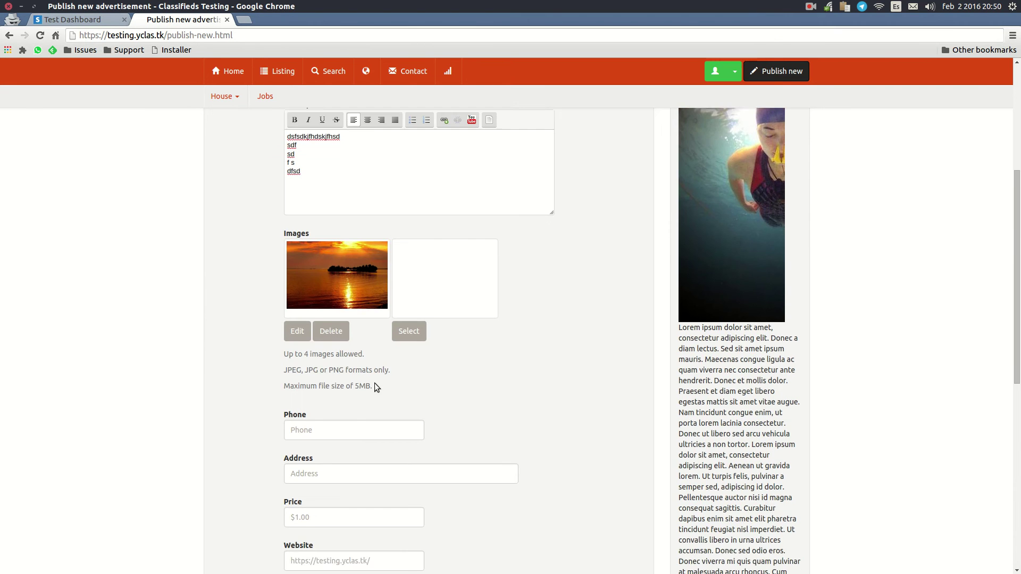
{"action": "scroll", "coordinate": [310, 301], "scroll_direction": "down", "scroll_amount": 2}
{"action": "left_click", "coordinate": [315, 296]}
{"action": "type", "text": "1"}
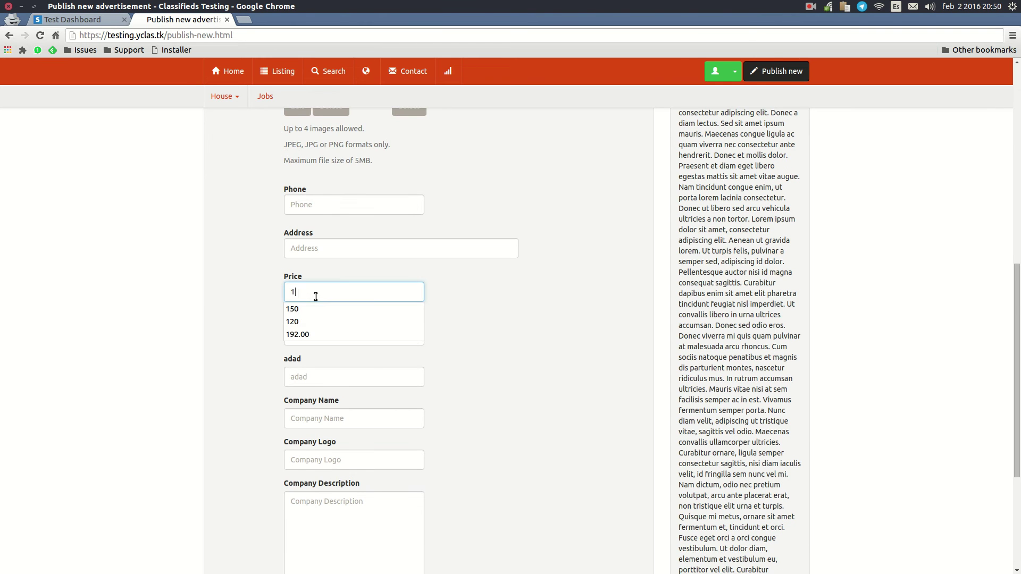
{"action": "type", "text": "00"}
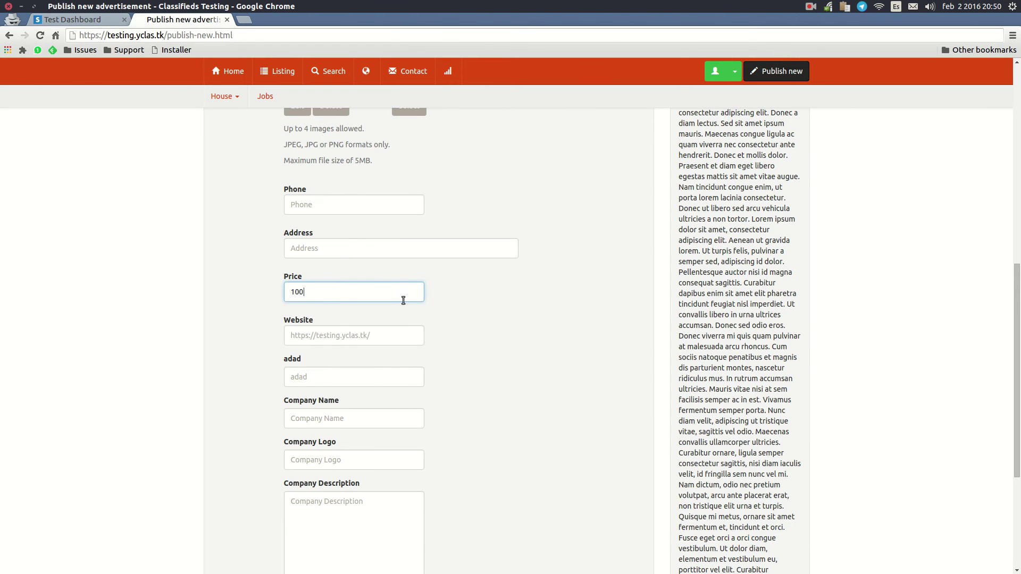
{"action": "scroll", "coordinate": [425, 322], "scroll_direction": "down", "scroll_amount": 8}
{"action": "left_click", "coordinate": [365, 478]}
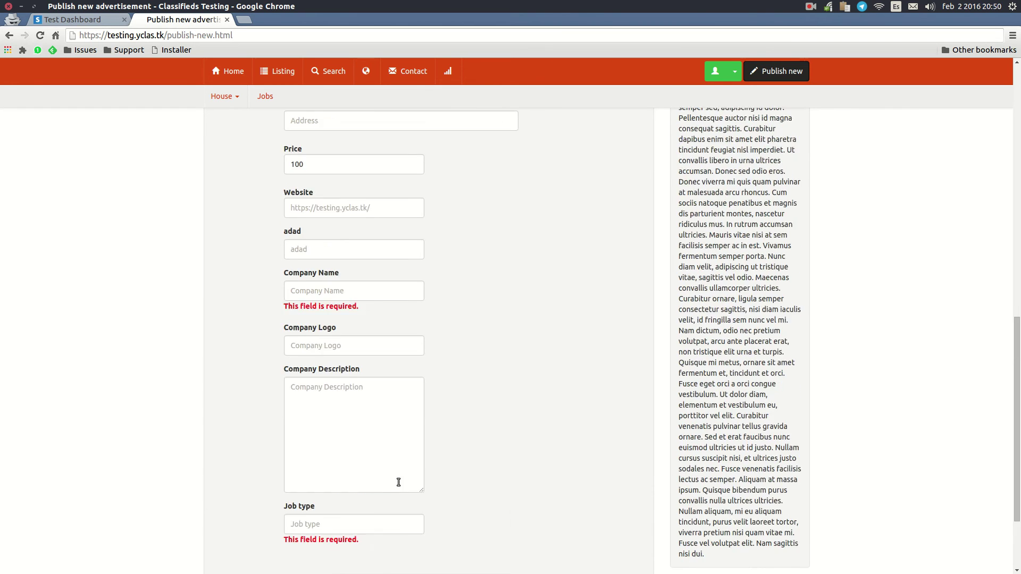
Step: Set the category to Jobs and the location to Madrid, then resubmit
{"action": "left_click", "coordinate": [356, 280]}
{"action": "left_click", "coordinate": [340, 310]}
{"action": "left_click", "coordinate": [336, 334]}
{"action": "left_click", "coordinate": [340, 366]}
{"action": "scroll", "coordinate": [480, 406], "scroll_direction": "down", "scroll_amount": 20}
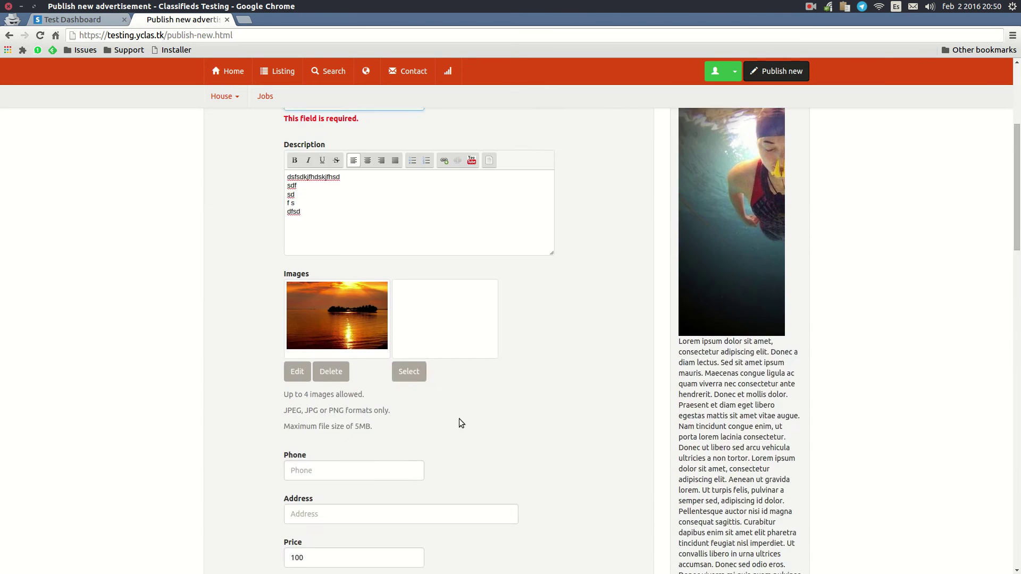
{"action": "scroll", "coordinate": [413, 431], "scroll_direction": "down", "scroll_amount": 3}
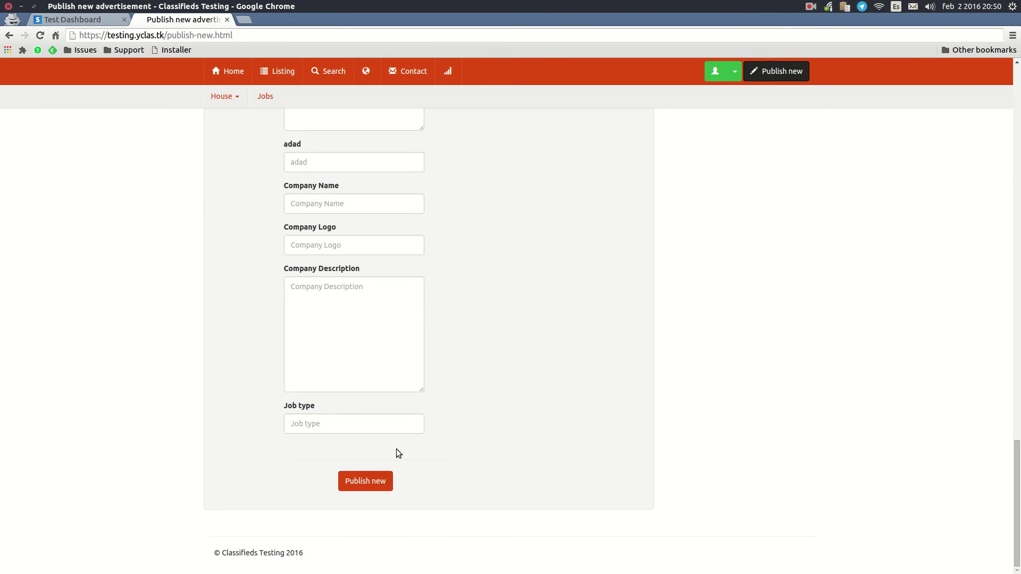
{"action": "left_click", "coordinate": [365, 483]}
Step: Fill in the job type and company name text fields and resubmit the ad
{"action": "left_click", "coordinate": [343, 446]}
{"action": "type", "text": "dfsdf"}
{"action": "left_click", "coordinate": [337, 217]}
{"action": "type", "text": "sdfsdfsd"}
{"action": "left_click", "coordinate": [379, 508]}
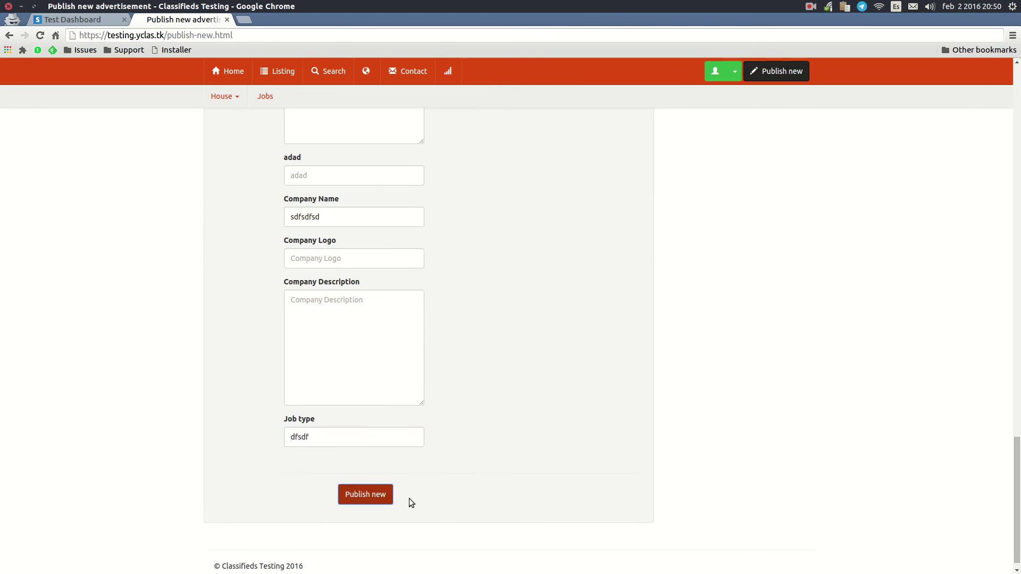
Step: Set Job type to Part-time, Type to Damaged, and Fuel Type to Diesel
{"action": "scroll", "coordinate": [415, 436], "scroll_direction": "up", "scroll_amount": 6}
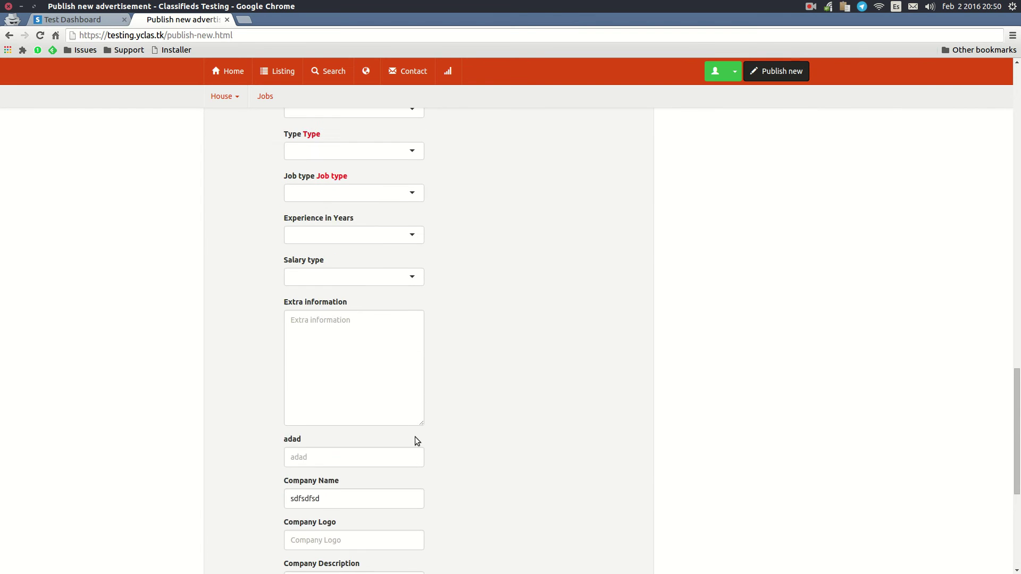
{"action": "left_click", "coordinate": [340, 277]}
{"action": "left_click", "coordinate": [316, 325]}
{"action": "left_click", "coordinate": [335, 235]}
{"action": "left_click", "coordinate": [318, 269]}
{"action": "left_click", "coordinate": [341, 195]}
{"action": "left_click", "coordinate": [324, 226]}
Step: Set Color Blue, Drivetrain AWD, Transmission Manual, and Body type Coupe (2 door)
{"action": "scroll", "coordinate": [329, 274], "scroll_direction": "up", "scroll_amount": 3}
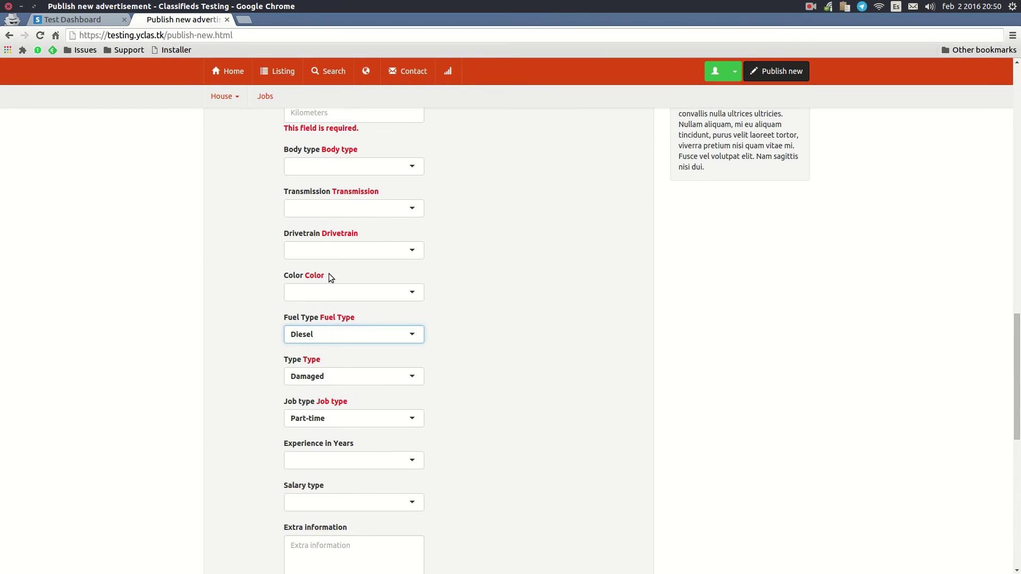
{"action": "left_click", "coordinate": [329, 293]}
{"action": "left_click", "coordinate": [318, 337]}
{"action": "left_click", "coordinate": [355, 251]}
{"action": "left_click", "coordinate": [320, 301]}
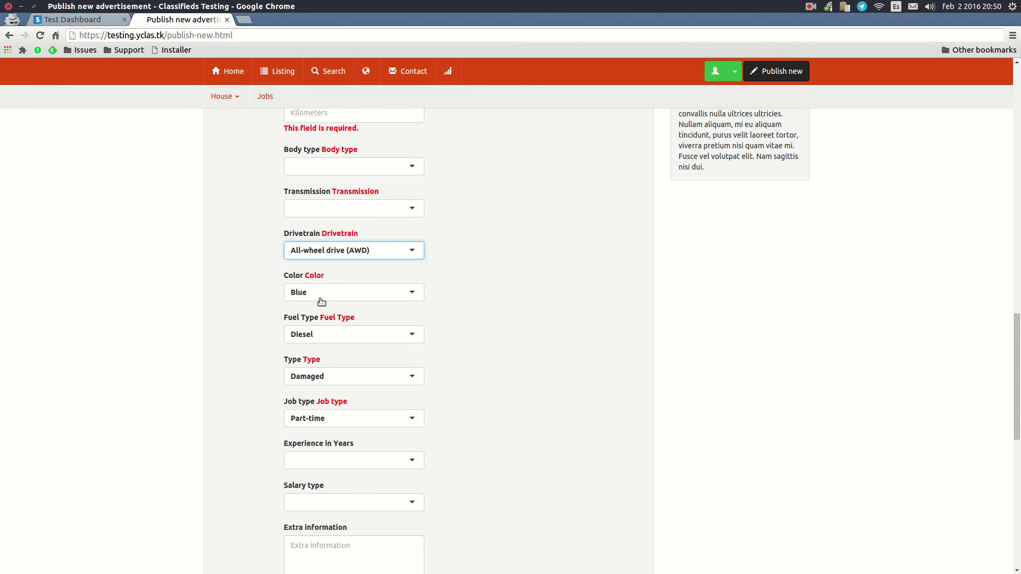
{"action": "left_click", "coordinate": [345, 205]}
{"action": "left_click", "coordinate": [324, 256]}
{"action": "left_click", "coordinate": [337, 167]}
{"action": "left_click", "coordinate": [329, 213]}
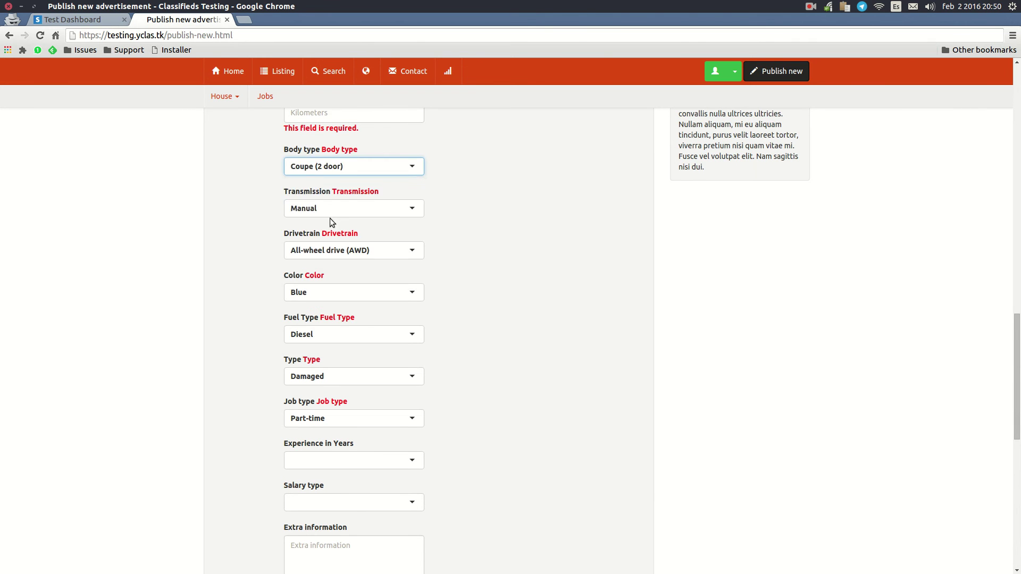
Step: Enter kilometers 343434, year 3434, and a placeholder model name
{"action": "scroll", "coordinate": [367, 209], "scroll_direction": "up", "scroll_amount": 2}
{"action": "left_click", "coordinate": [318, 227]}
{"action": "type", "text": "34343"}
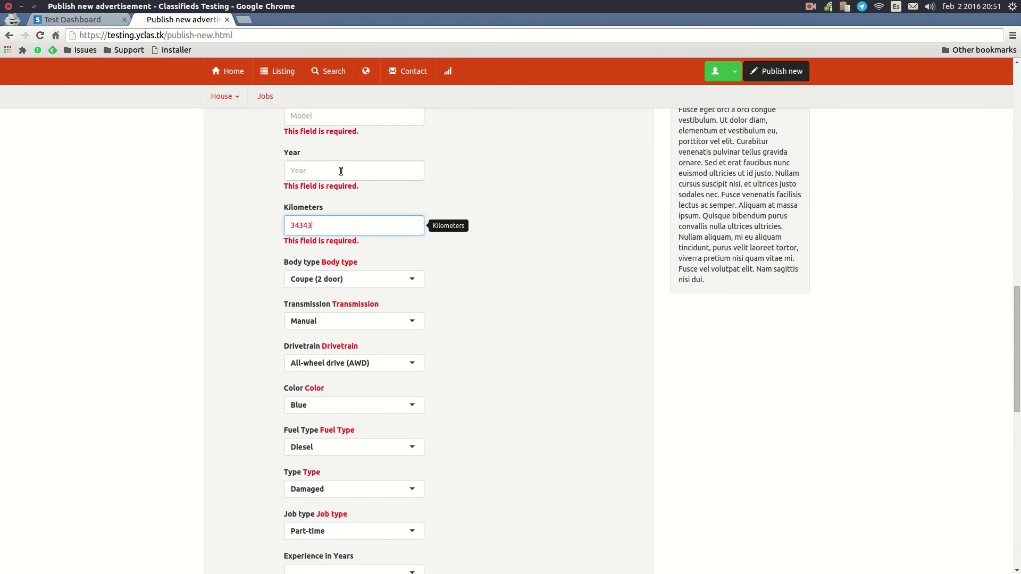
{"action": "type", "text": "4"}
{"action": "left_click", "coordinate": [340, 171]}
{"action": "type", "text": "3434"}
{"action": "key", "text": "shift+Tab"}
{"action": "type", "text": "sdfsdfsdf"}
Step: Set Make Alfa Romeo, Ad type 'I'm looking for a car to buy', For sale by Owner, and publish
{"action": "scroll", "coordinate": [513, 244], "scroll_direction": "up", "scroll_amount": 6}
{"action": "left_click", "coordinate": [380, 200]}
{"action": "left_click", "coordinate": [338, 246]}
{"action": "left_click", "coordinate": [332, 166]}
{"action": "left_click", "coordinate": [337, 205]}
{"action": "scroll", "coordinate": [458, 224], "scroll_direction": "up", "scroll_amount": 4}
{"action": "left_click", "coordinate": [360, 317]}
{"action": "left_click", "coordinate": [354, 347]}
{"action": "scroll", "coordinate": [515, 401], "scroll_direction": "down", "scroll_amount": 15}
{"action": "left_click", "coordinate": [372, 481]}
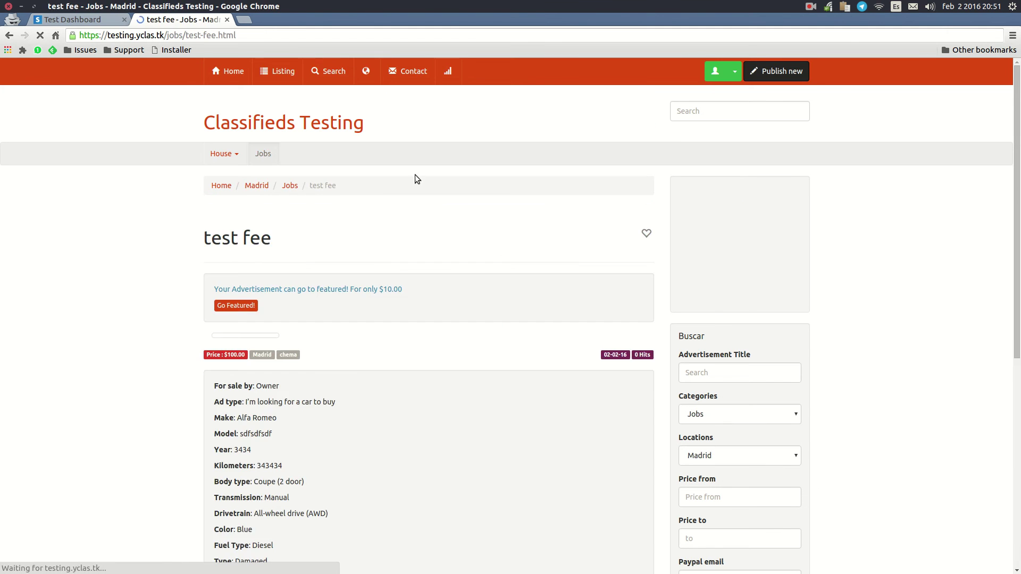
Step: Buy the 'test fee' ad and open the card payment form for the $100.00 checkout
{"action": "scroll", "coordinate": [523, 311], "scroll_direction": "down", "scroll_amount": 5}
{"action": "scroll", "coordinate": [521, 317], "scroll_direction": "down", "scroll_amount": 5}
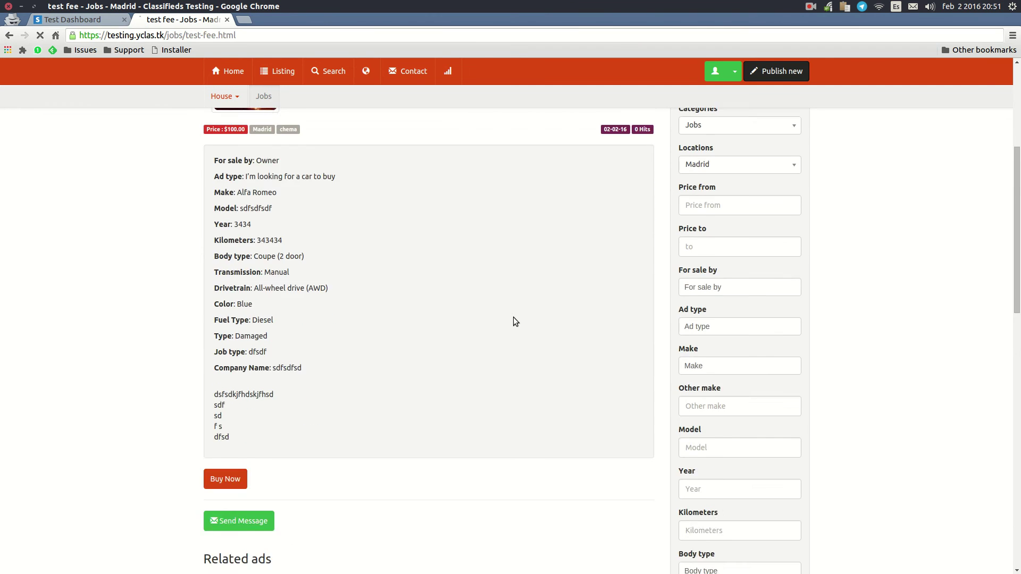
{"action": "left_click_drag", "start_coordinate": [315, 336], "coordinate": [154, 337]}
{"action": "left_click", "coordinate": [286, 350]}
{"action": "left_click", "coordinate": [225, 339]}
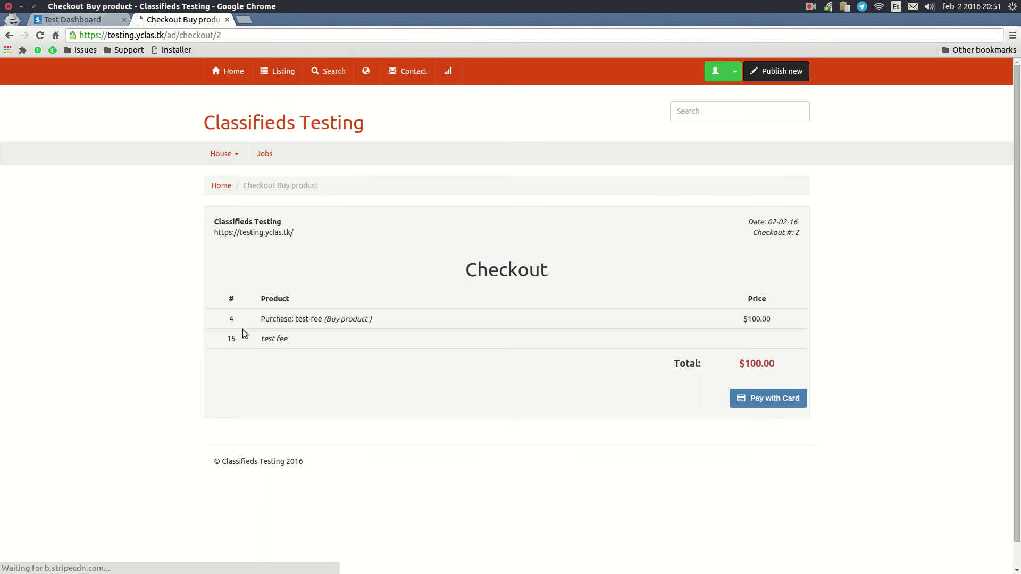
{"action": "left_click_drag", "start_coordinate": [783, 319], "coordinate": [505, 294]}
{"action": "left_click", "coordinate": [646, 301]}
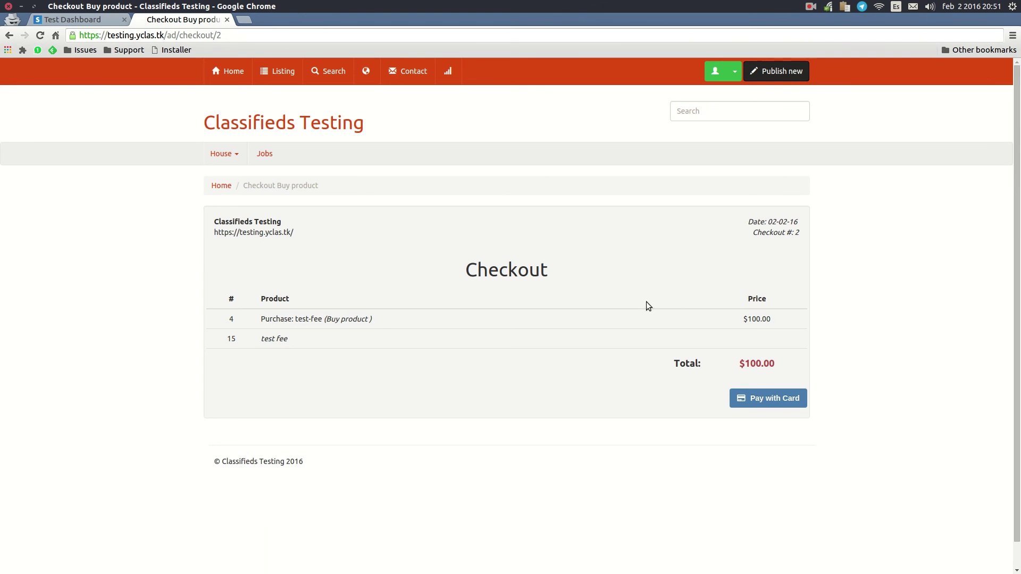
{"action": "left_click", "coordinate": [766, 401]}
Step: Pay $100.00 with the Stripe 4242 test card, expiry 12/19, and its CVC
{"action": "left_click", "coordinate": [486, 297]}
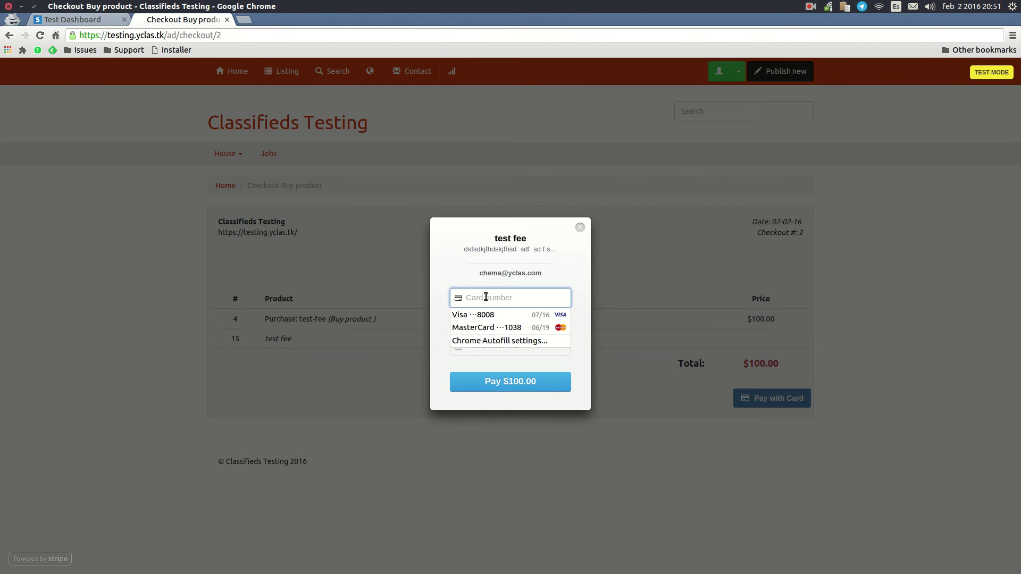
{"action": "type", "text": "4242 4242 4242 4242"}
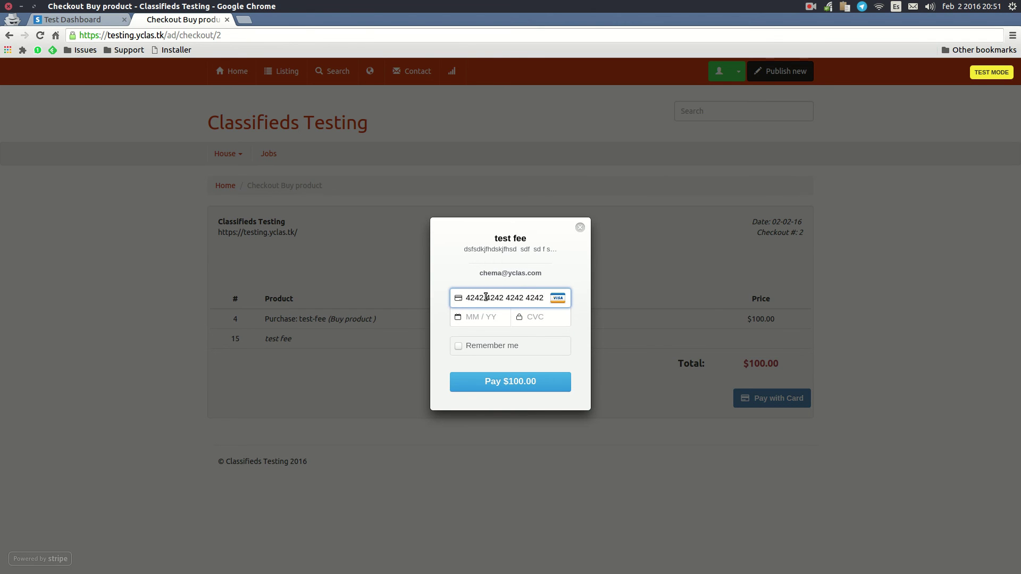
{"action": "left_click", "coordinate": [476, 321]}
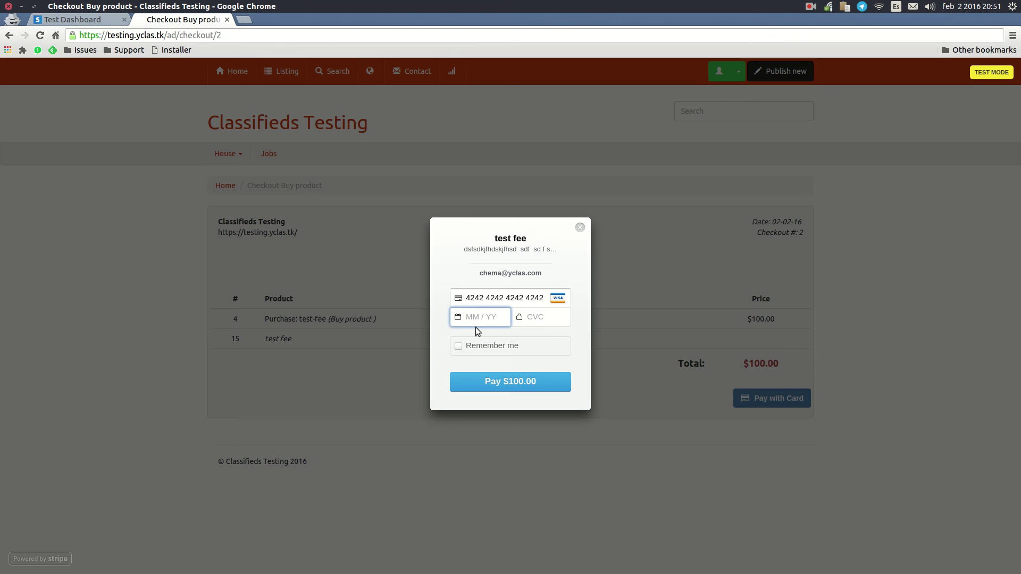
{"action": "type", "text": "12 / 19"}
{"action": "left_click", "coordinate": [542, 317]}
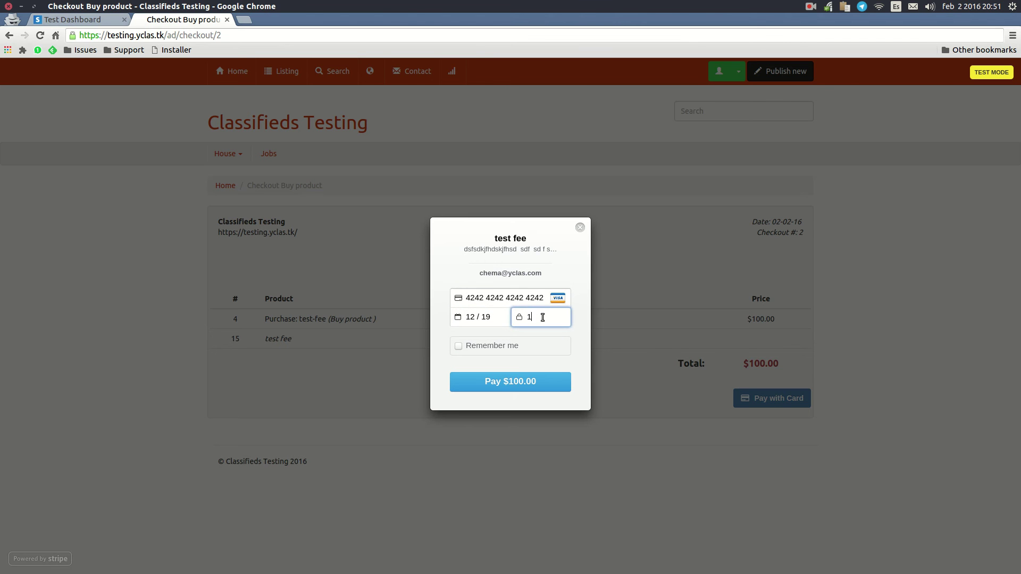
{"action": "left_click", "coordinate": [512, 383]}
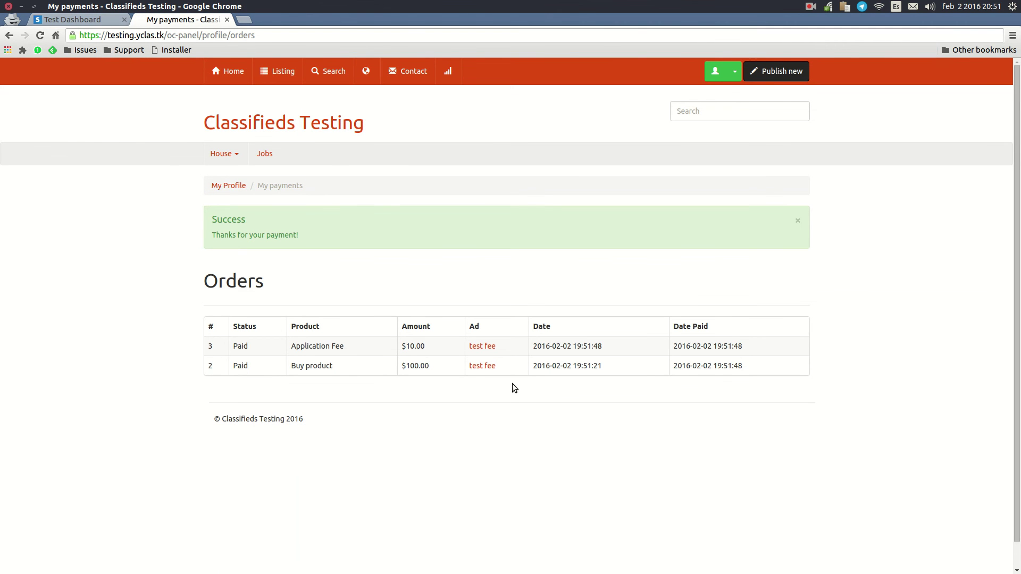
Step: Check My payments for the paid $100.00 Buy product and $10.00 Application Fee
{"action": "left_click_drag", "start_coordinate": [429, 366], "coordinate": [402, 366]}
{"action": "left_click_drag", "start_coordinate": [429, 348], "coordinate": [289, 348]}
{"action": "left_click", "coordinate": [424, 346]}
Step: In the admin panel, open Classifieds > Orders and check the 100.000 and 10.000 orders
{"action": "left_click", "coordinate": [16, 64]}
{"action": "left_click", "coordinate": [445, 139]}
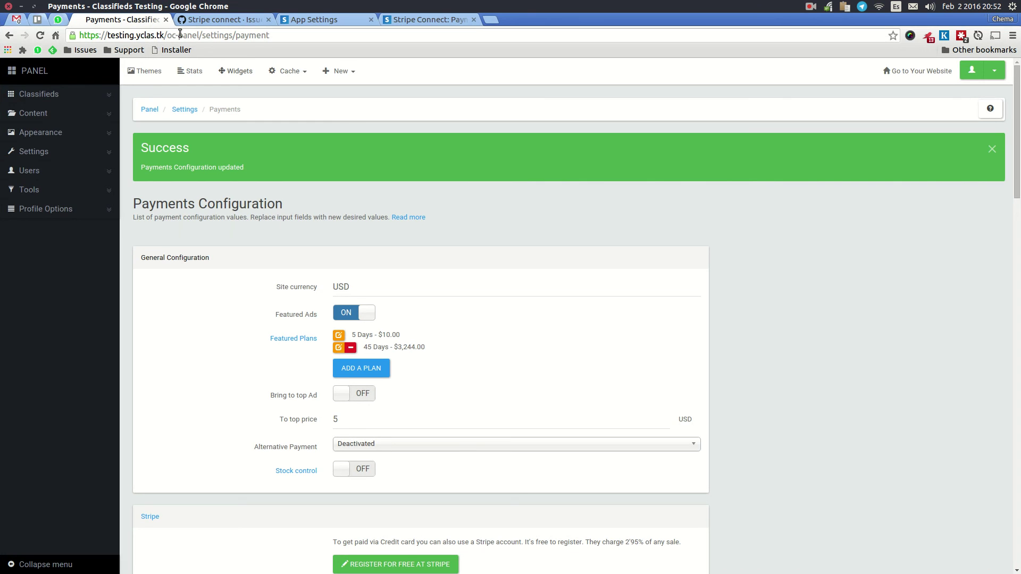
{"action": "left_click", "coordinate": [47, 95]}
{"action": "left_click", "coordinate": [53, 167]}
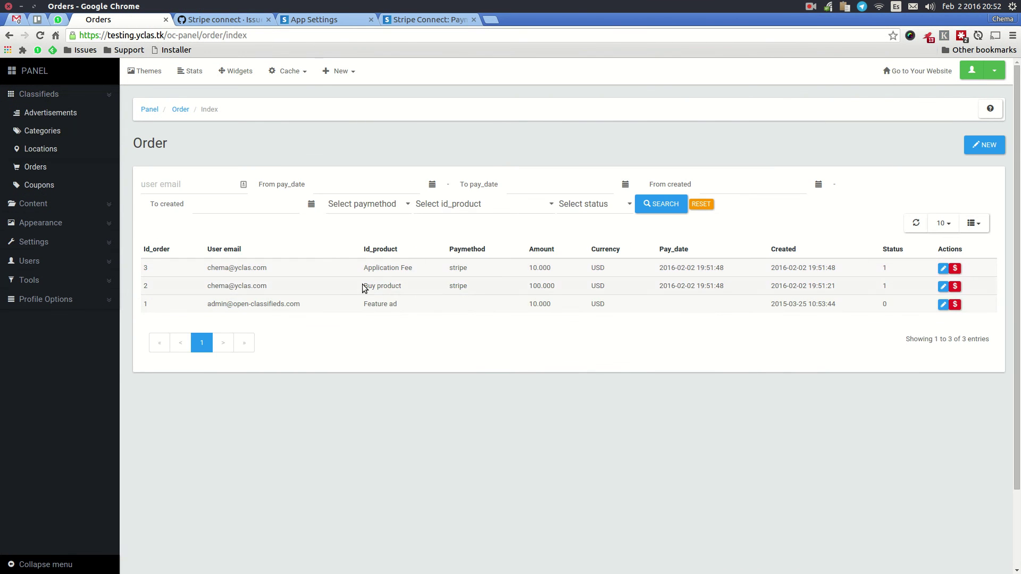
{"action": "left_click_drag", "start_coordinate": [471, 287], "coordinate": [360, 289]}
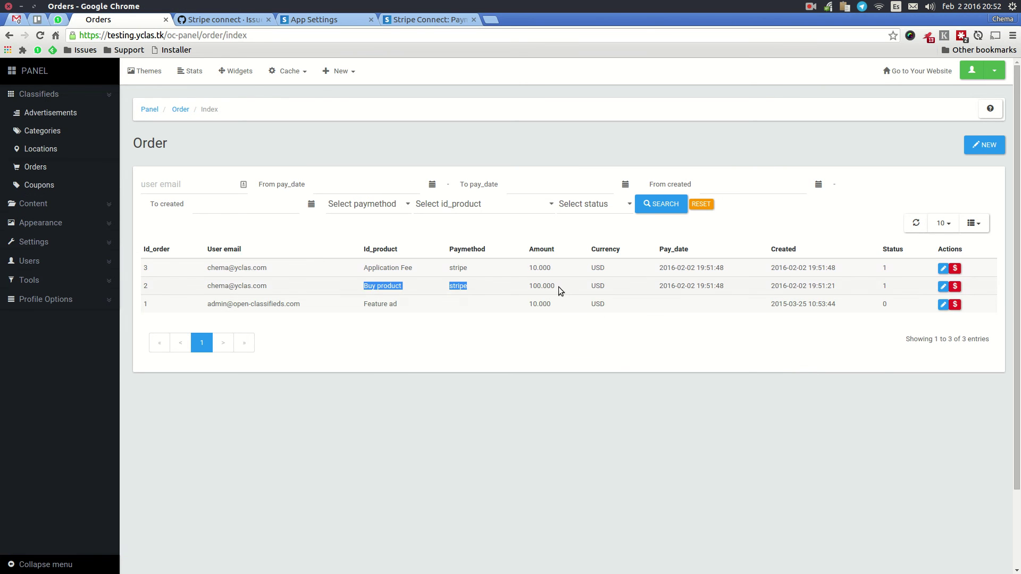
{"action": "left_click_drag", "start_coordinate": [563, 290], "coordinate": [529, 286]}
{"action": "left_click_drag", "start_coordinate": [359, 270], "coordinate": [470, 269]}
{"action": "left_click_drag", "start_coordinate": [564, 270], "coordinate": [516, 270]}
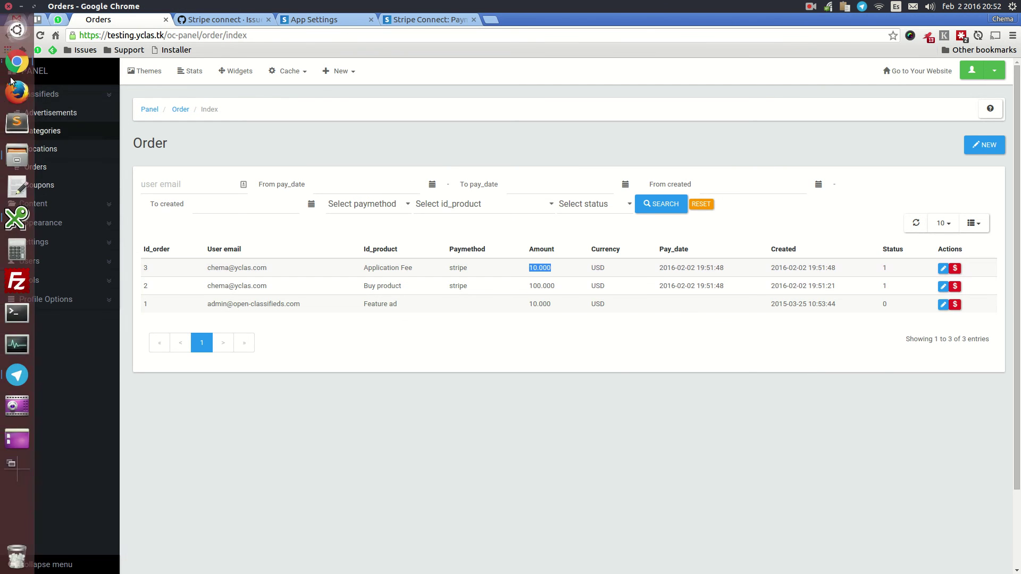
Step: Return to My payments and switch to the Stripe test dashboard
{"action": "left_click", "coordinate": [16, 70]}
{"action": "left_click", "coordinate": [379, 142]}
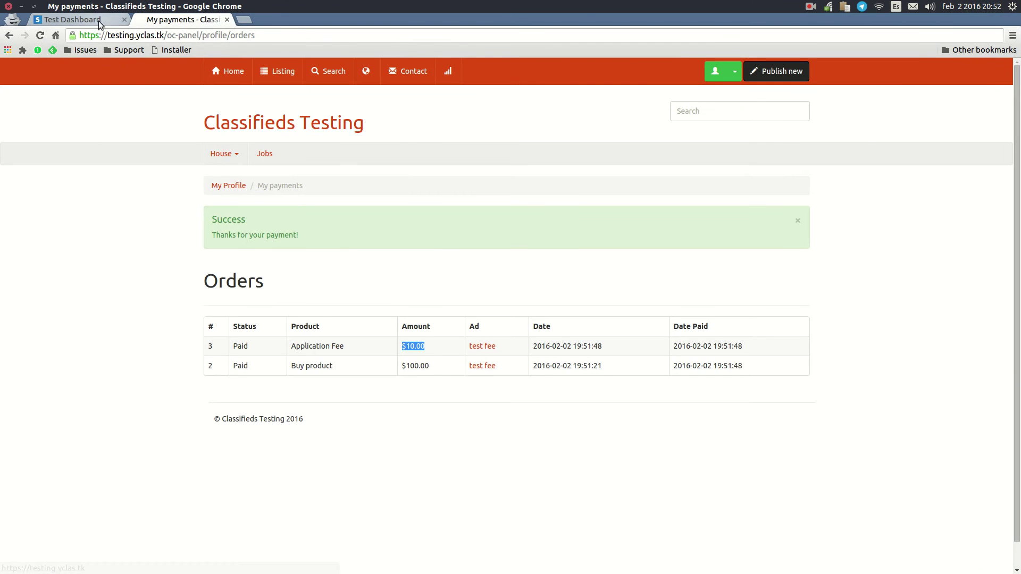
{"action": "left_click", "coordinate": [103, 20]}
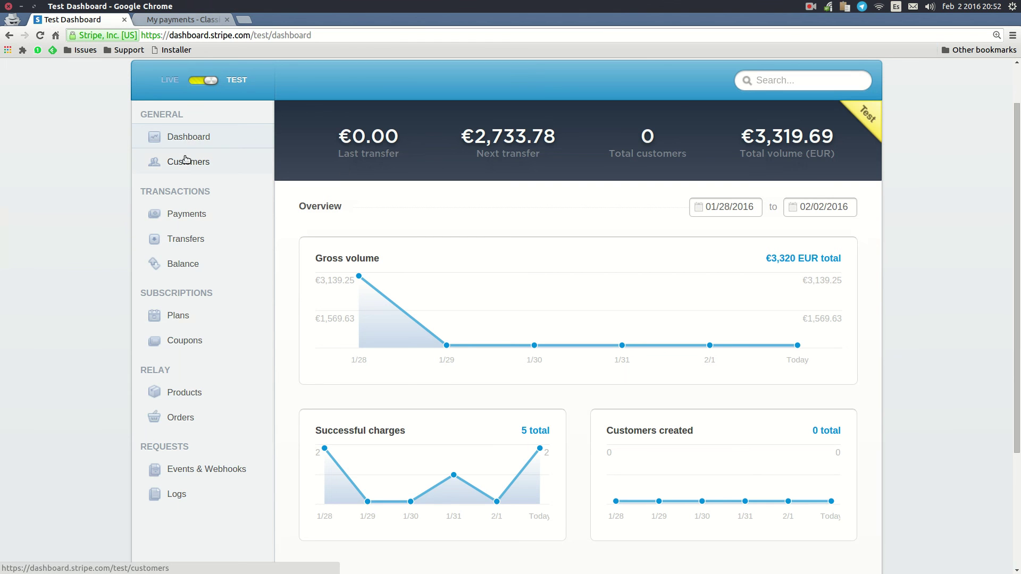
Step: Open the $100.00 Stripe payment and review its fee breakdown
{"action": "left_click", "coordinate": [199, 213]}
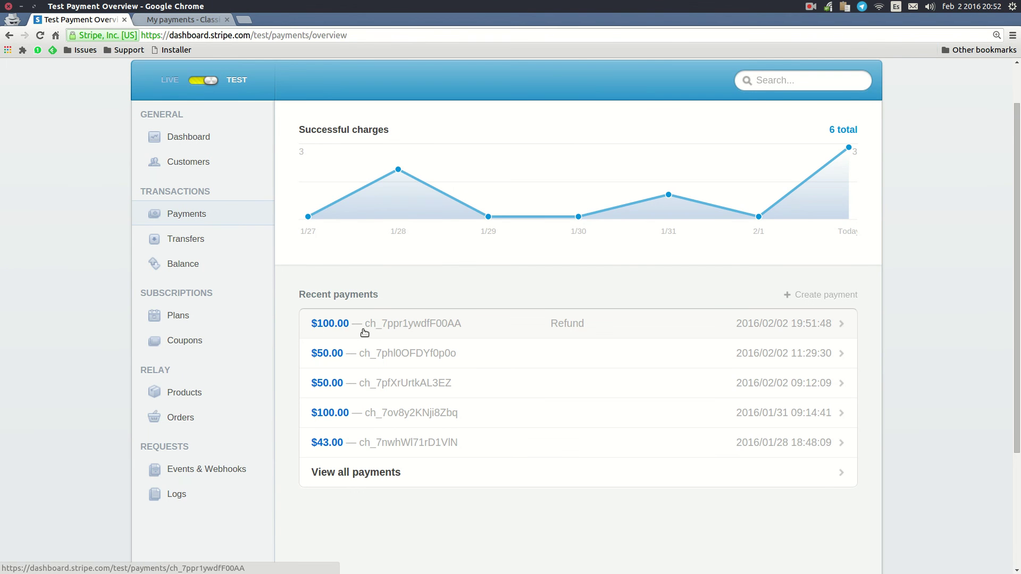
{"action": "left_click", "coordinate": [355, 327]}
{"action": "scroll", "coordinate": [480, 244], "scroll_direction": "down", "scroll_amount": 3}
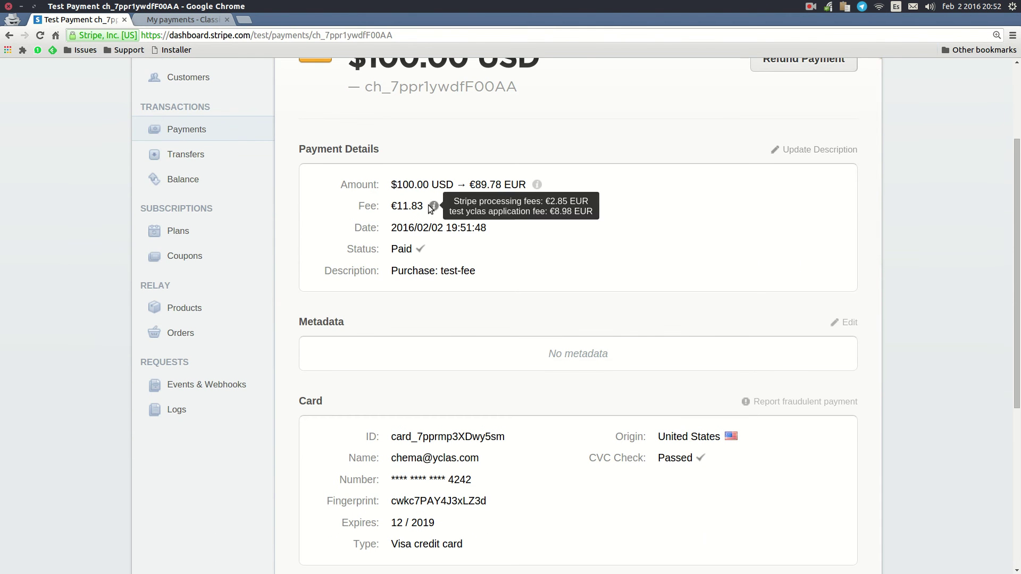
Step: Switch to the platform account's Stripe dashboard in the other browser window
{"action": "left_click", "coordinate": [16, 59]}
{"action": "left_click", "coordinate": [417, 129]}
{"action": "left_click", "coordinate": [428, 19]}
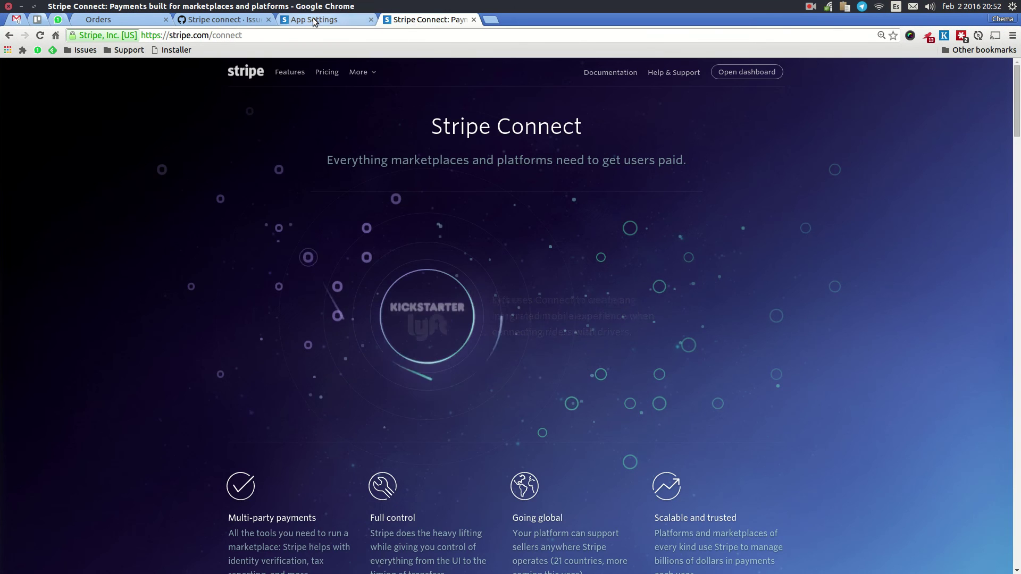
{"action": "left_click", "coordinate": [317, 19]}
{"action": "left_click", "coordinate": [139, 91]}
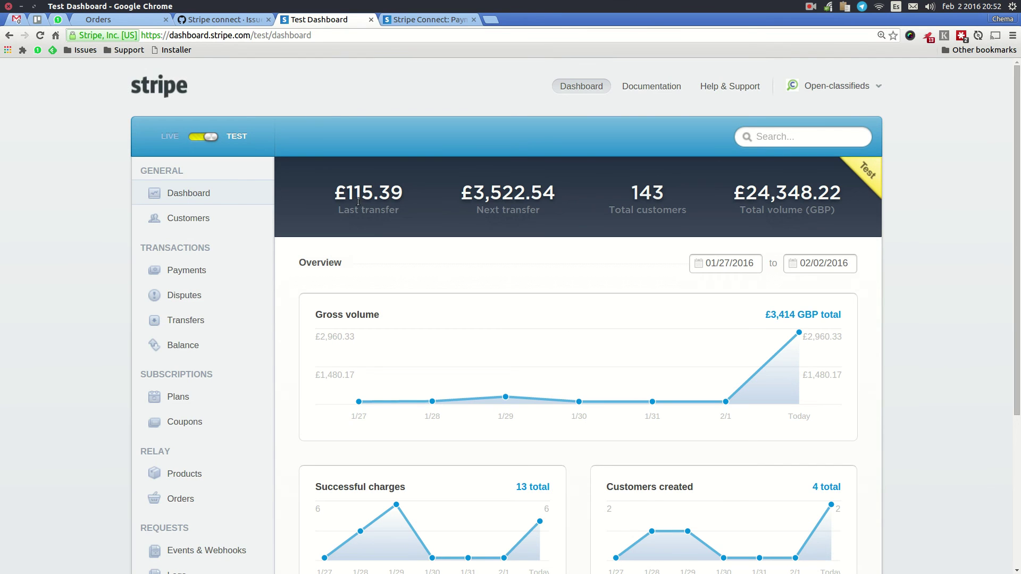
{"action": "scroll", "coordinate": [281, 197], "scroll_direction": "down", "scroll_amount": 5}
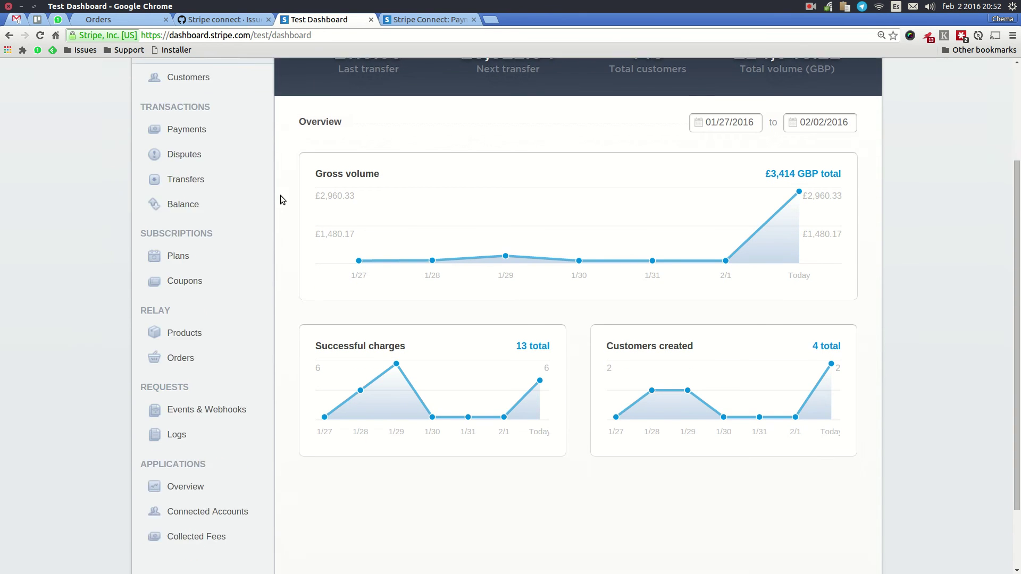
{"action": "scroll", "coordinate": [229, 393], "scroll_direction": "up", "scroll_amount": 5}
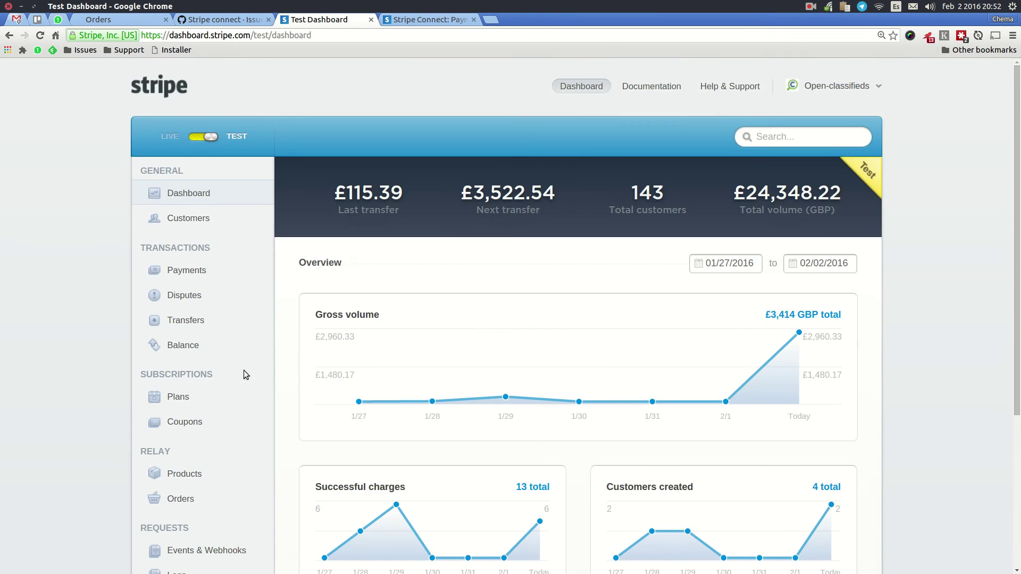
{"action": "scroll", "coordinate": [493, 222], "scroll_direction": "down", "scroll_amount": 5}
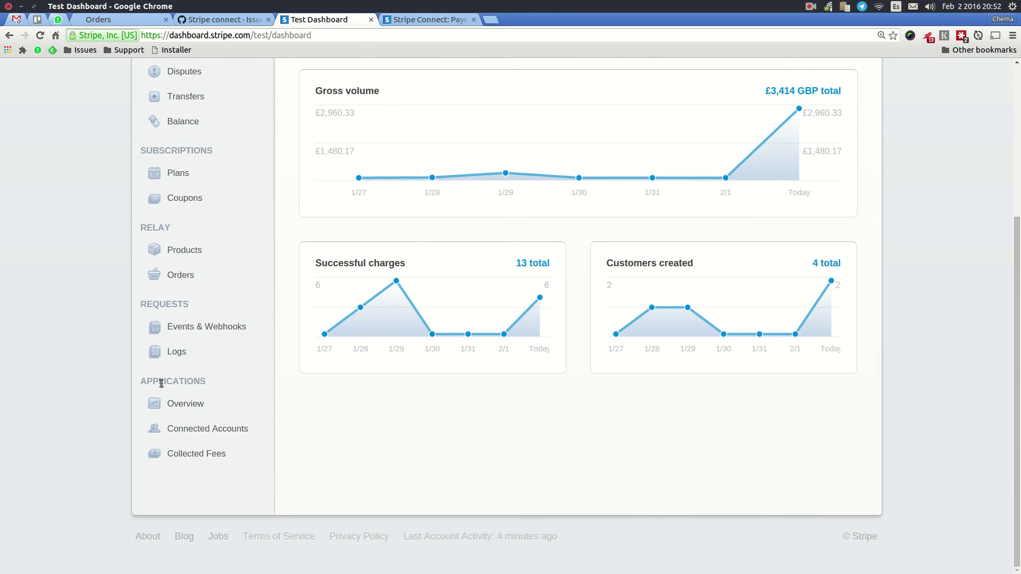
Step: View Connect Applications Overview and Collected Fees, showing the new $10.00 USD application fee
{"action": "double_click", "coordinate": [147, 383]}
{"action": "left_click", "coordinate": [217, 404]}
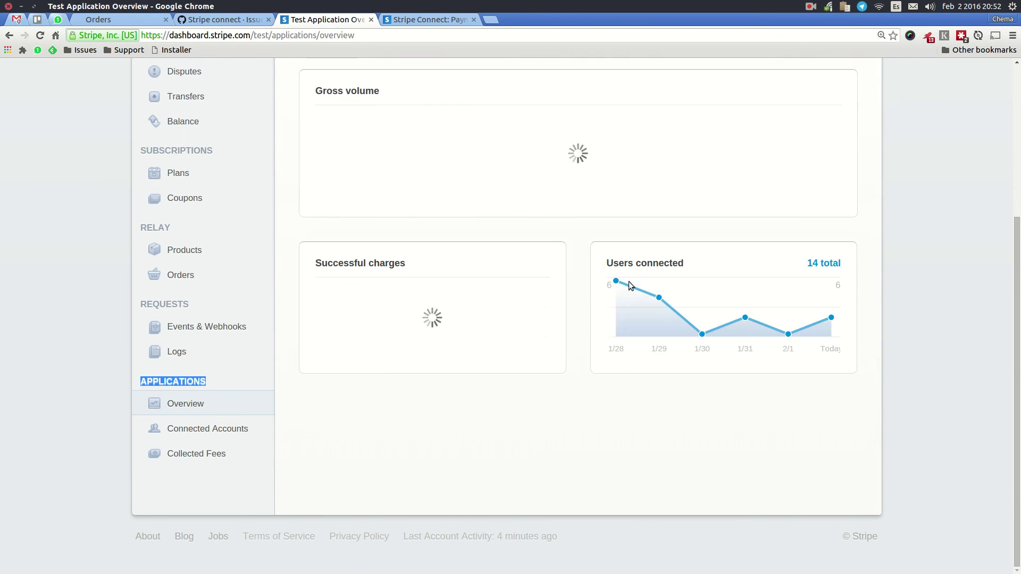
{"action": "mouse_move", "coordinate": [802, 176]}
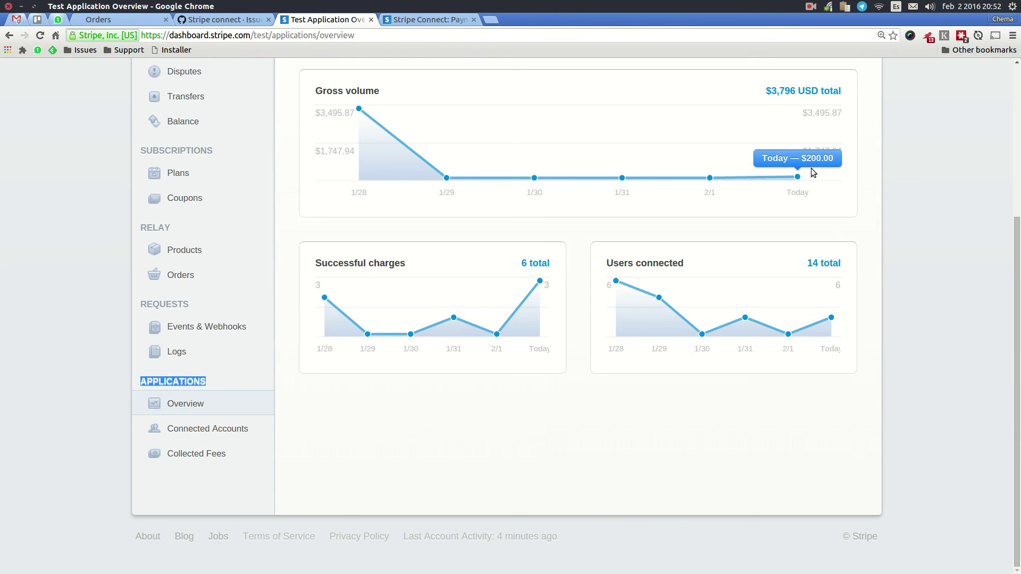
{"action": "left_click", "coordinate": [205, 457]}
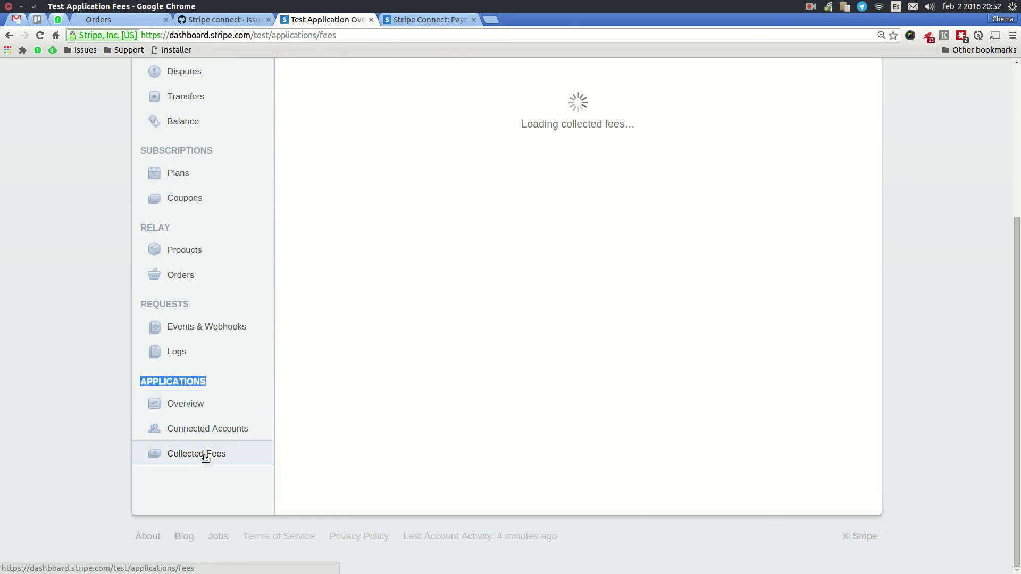
{"action": "scroll", "coordinate": [723, 295], "scroll_direction": "up", "scroll_amount": 5}
{"action": "scroll", "coordinate": [719, 295], "scroll_direction": "up", "scroll_amount": 3}
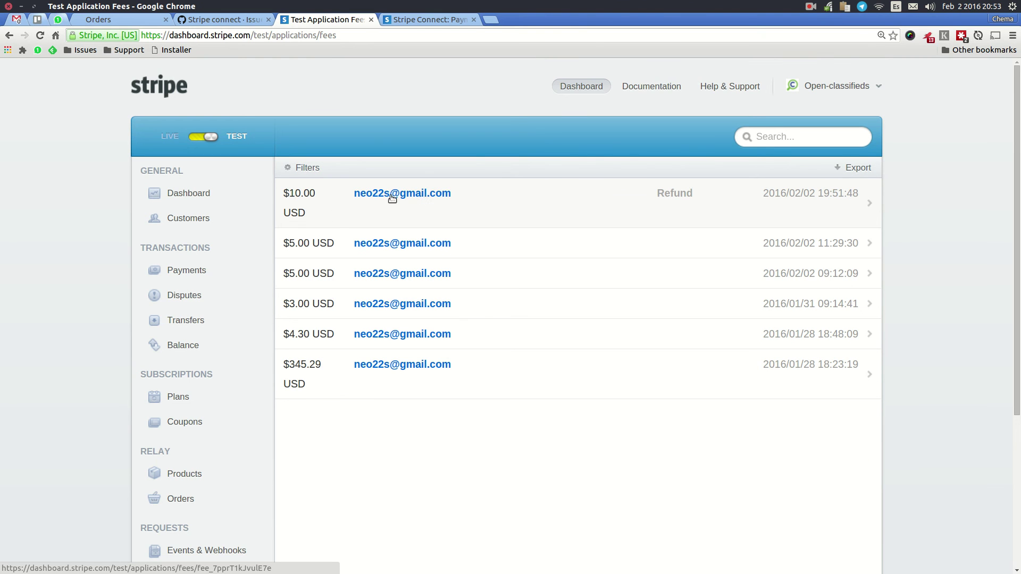
{"action": "left_click", "coordinate": [142, 20]}
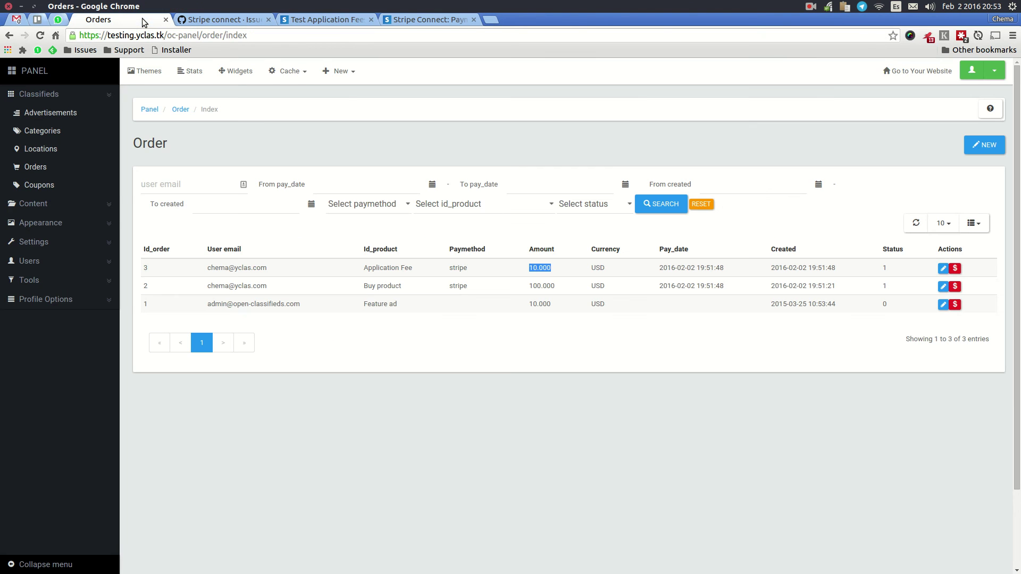